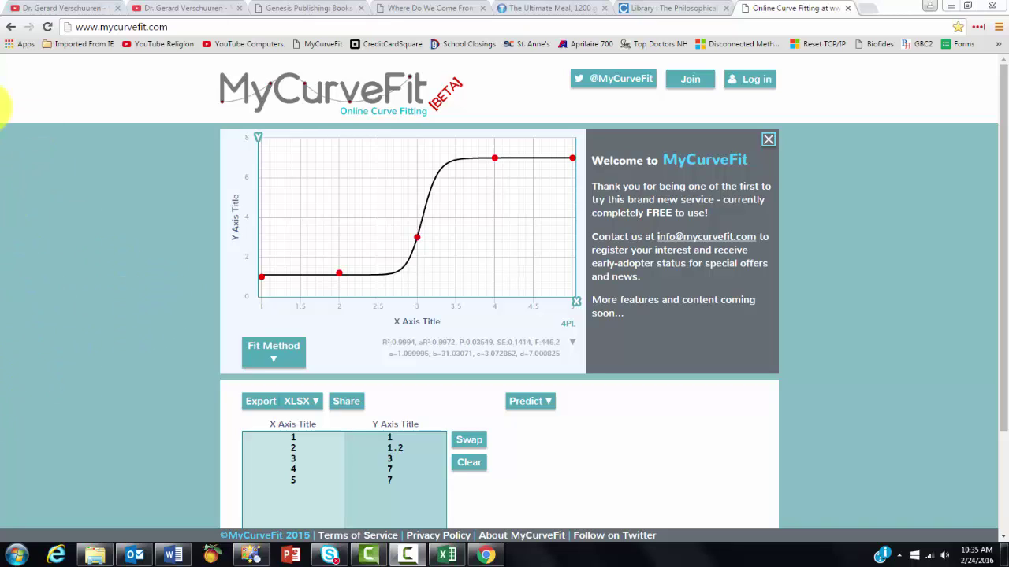
# Step: Read and close the About MyCurveFit information, then log in to the site
pyautogui.click(535, 539)
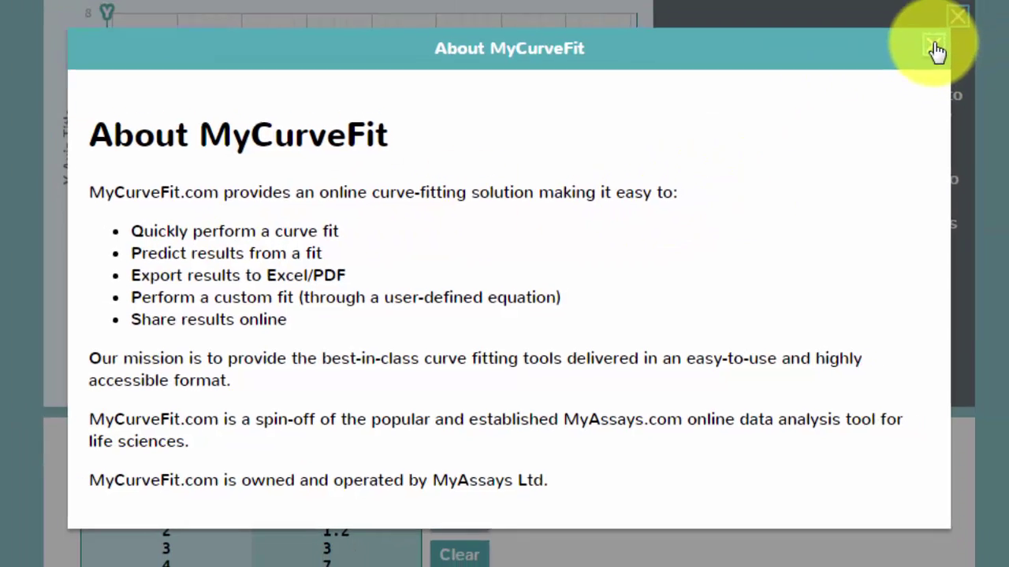
pyautogui.click(933, 45)
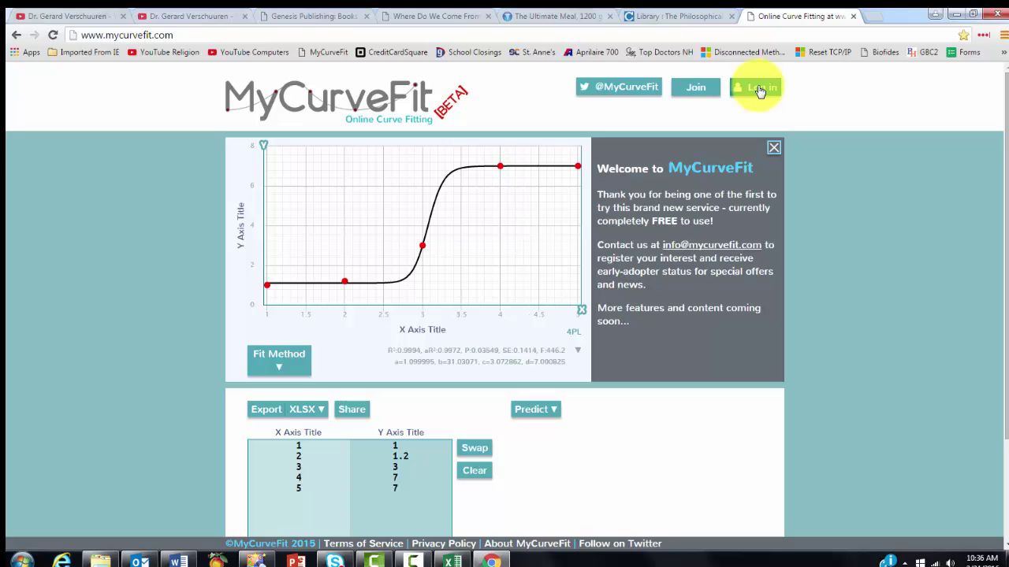
pyautogui.click(758, 90)
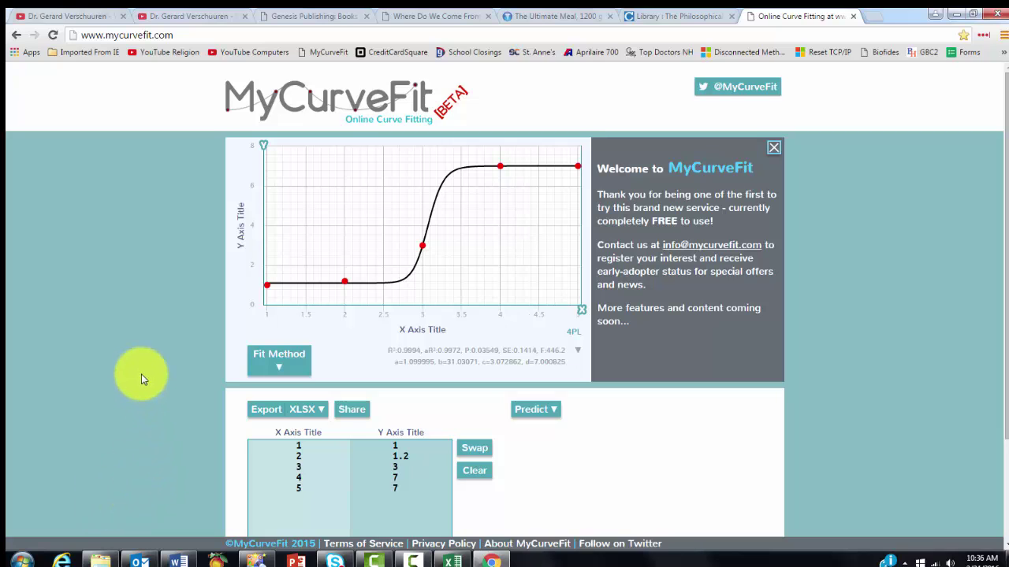
# Step: Copy the 21 fraction-undissociated and pH rows (A4:B24) from Excel's Poly5 sheet
pyautogui.click(451, 561)
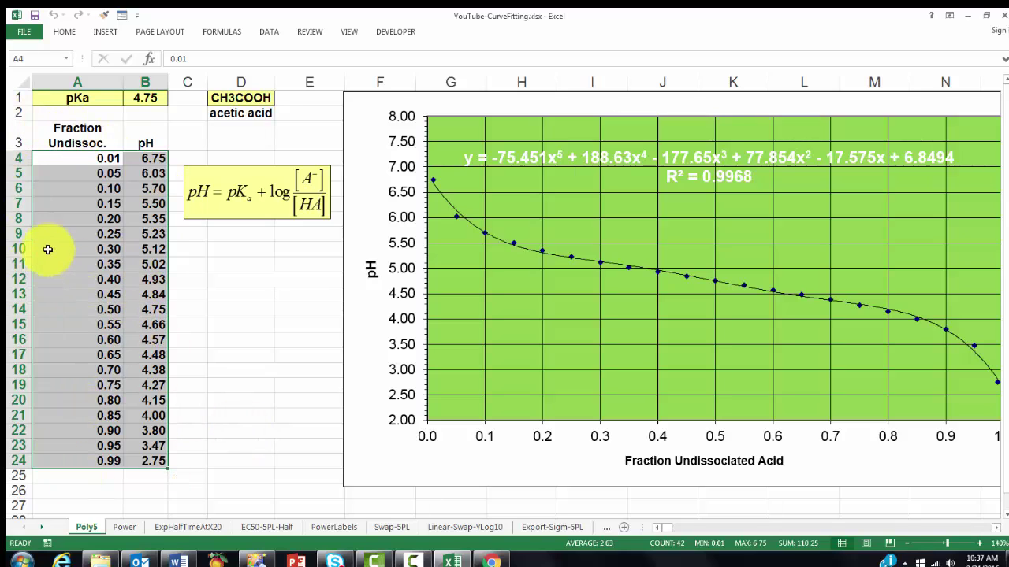
pyautogui.click(76, 143)
pyautogui.click(74, 160)
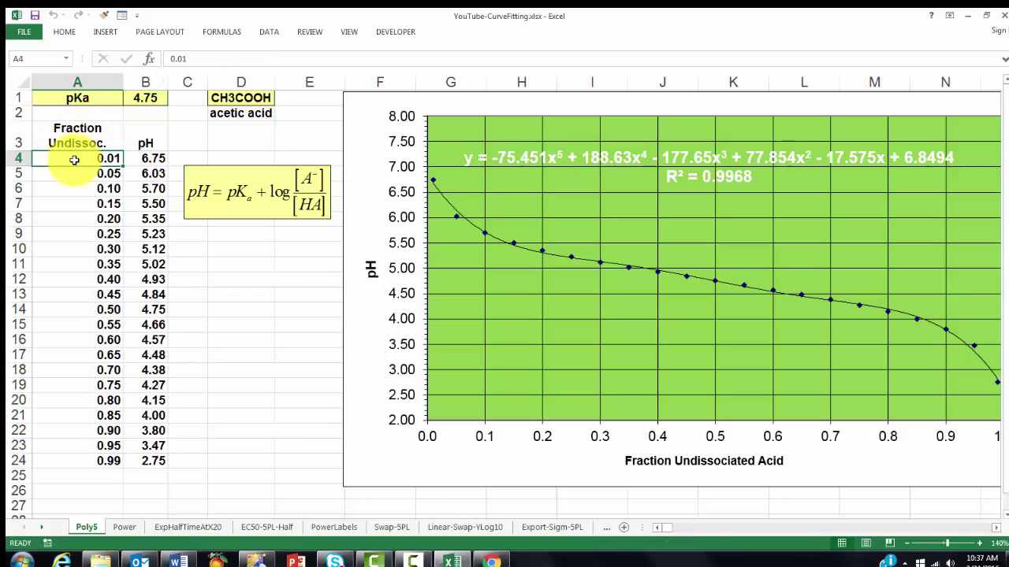
pyautogui.hotkey('ctrl', 'shift', 'Down')
pyautogui.hotkey('ctrl', 'shift', 'Right')
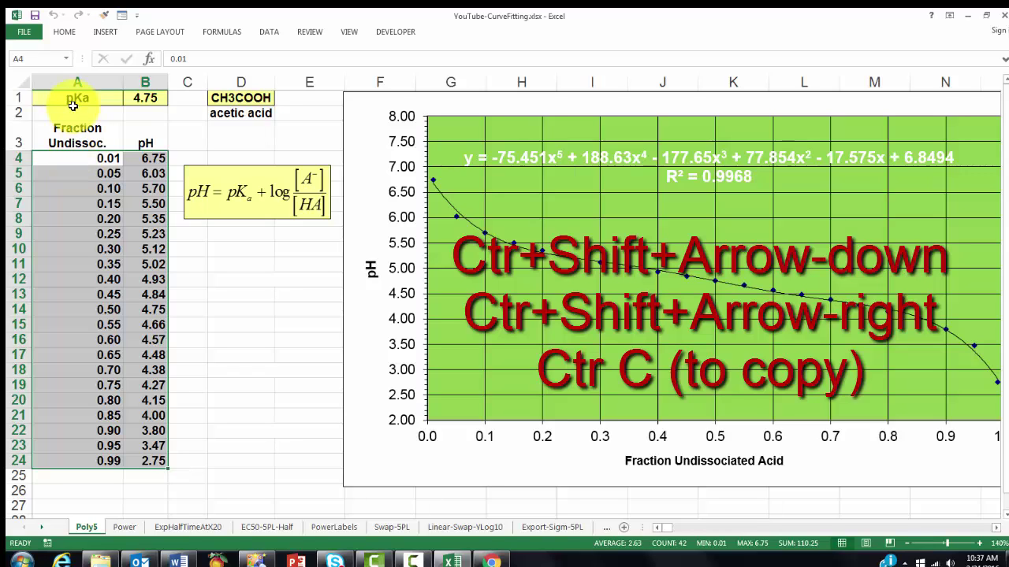
pyautogui.hotkey('ctrl', 'c')
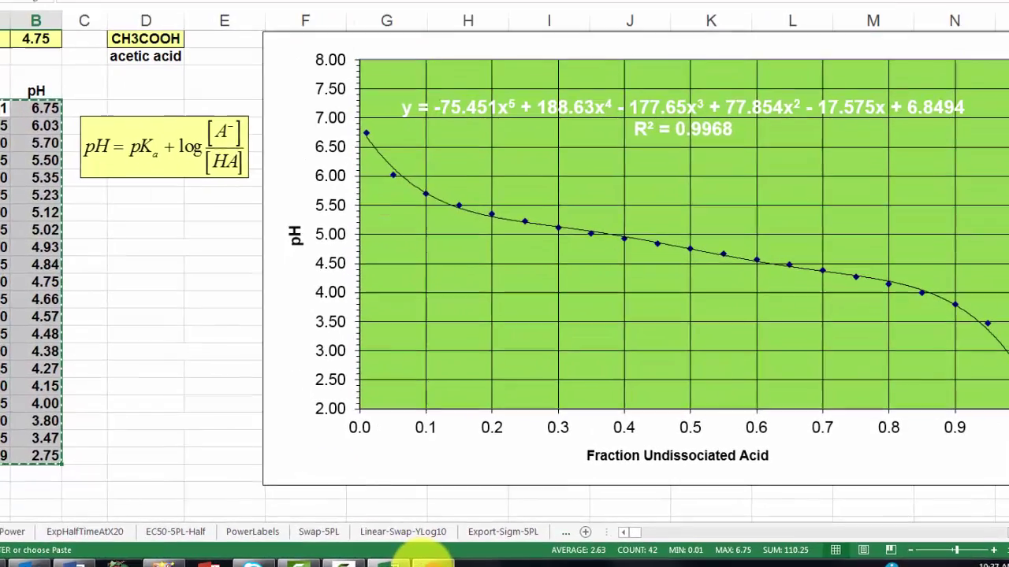
# Step: Replace the sample data with the 21 pasted fraction/pH pairs, giving a 4PL fit
pyautogui.click(473, 560)
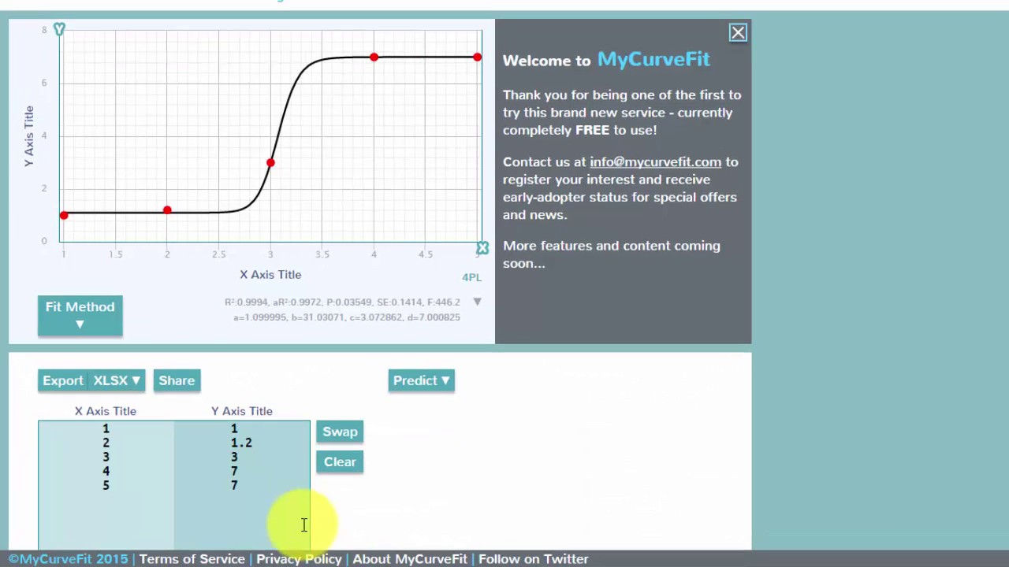
pyautogui.click(356, 467)
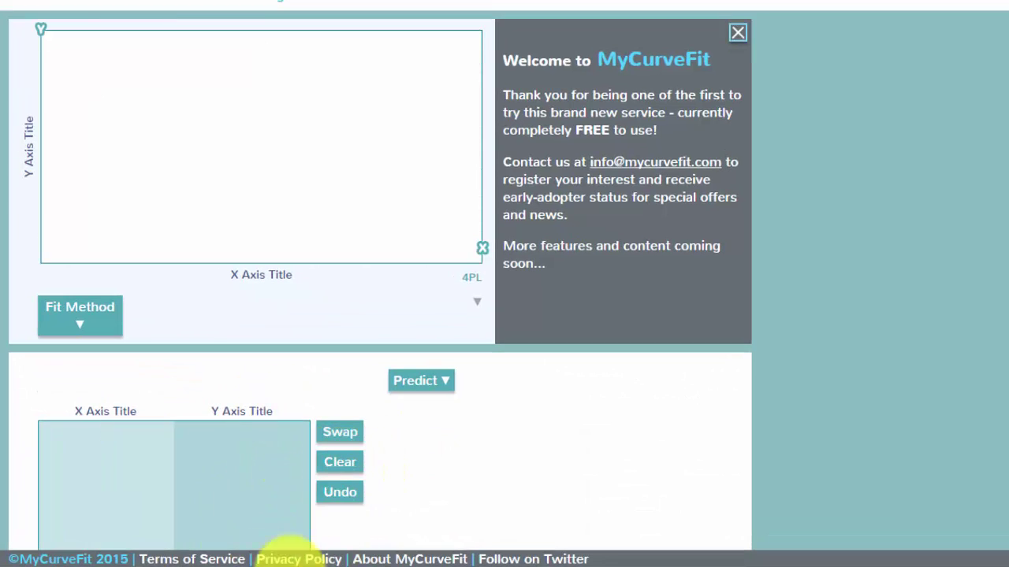
pyautogui.click(105, 431)
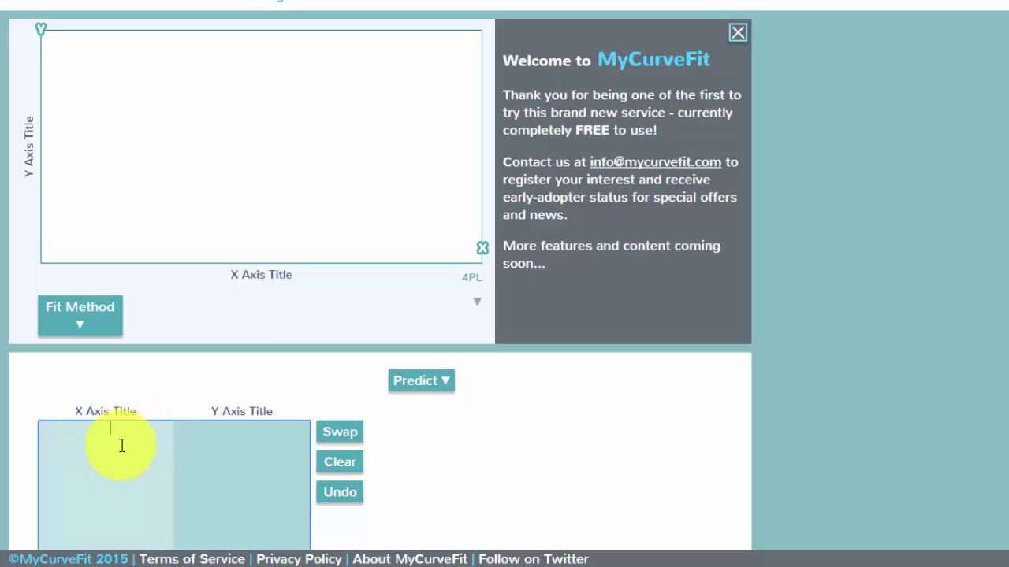
pyautogui.hotkey('ctrl', 'v')
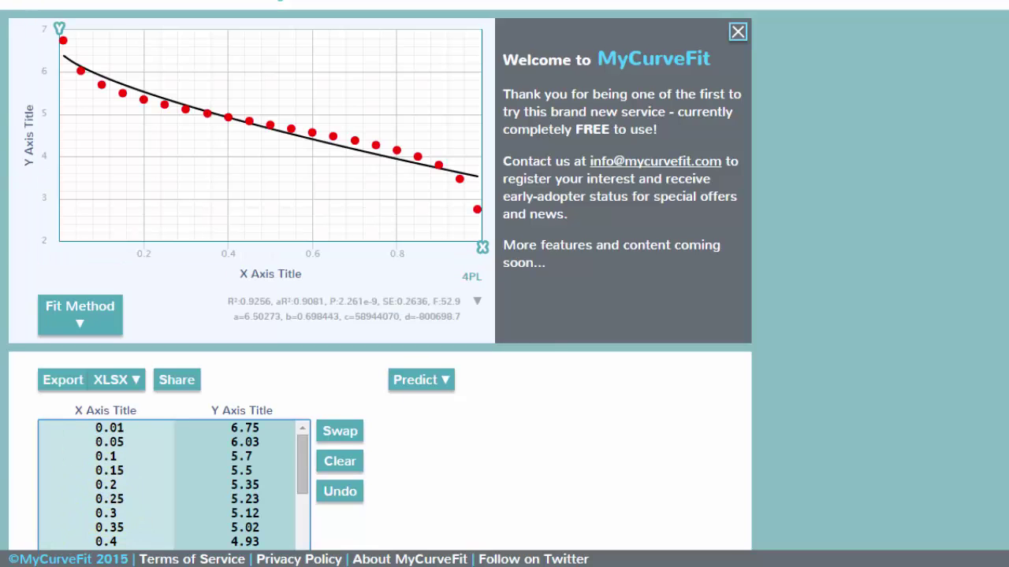
# Step: Review the X axis title and scale settings, leaving them unchanged
pyautogui.click(113, 417)
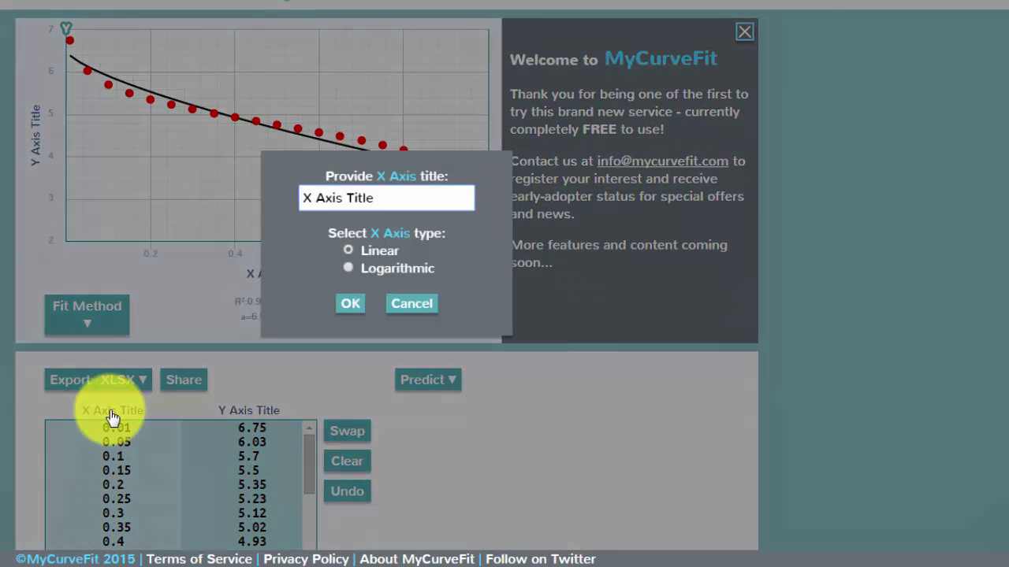
pyautogui.click(408, 306)
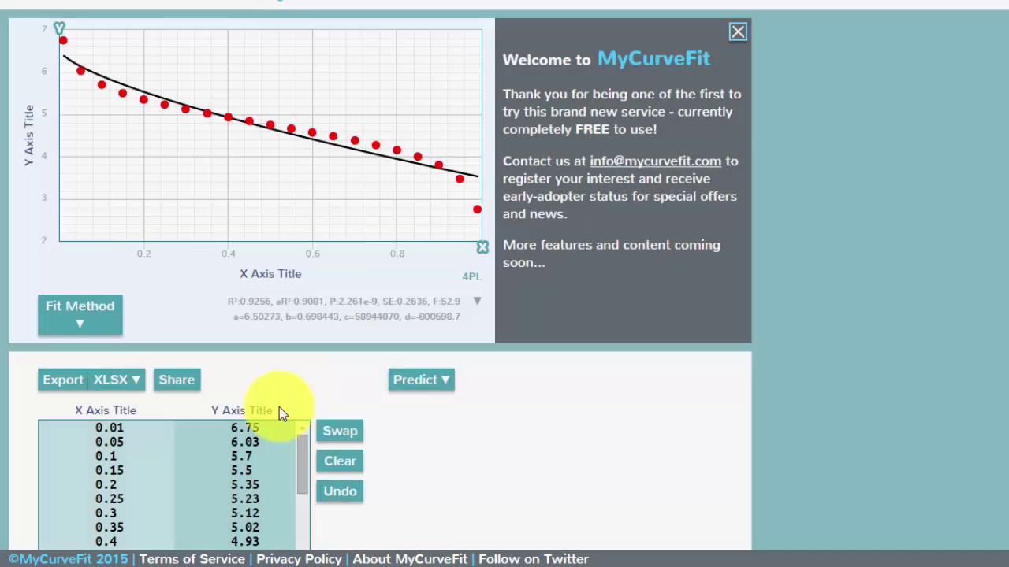
pyautogui.click(265, 282)
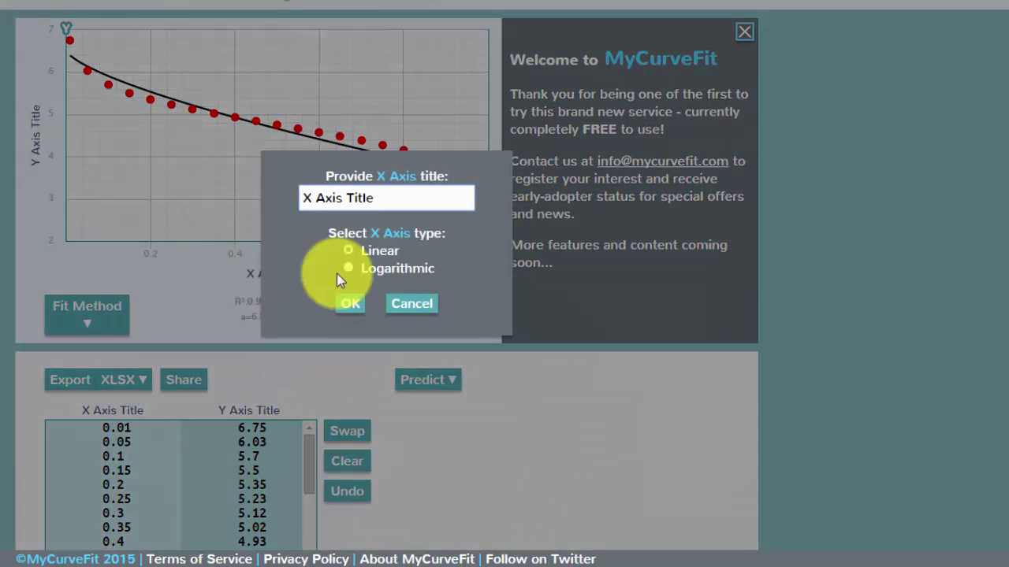
pyautogui.click(427, 310)
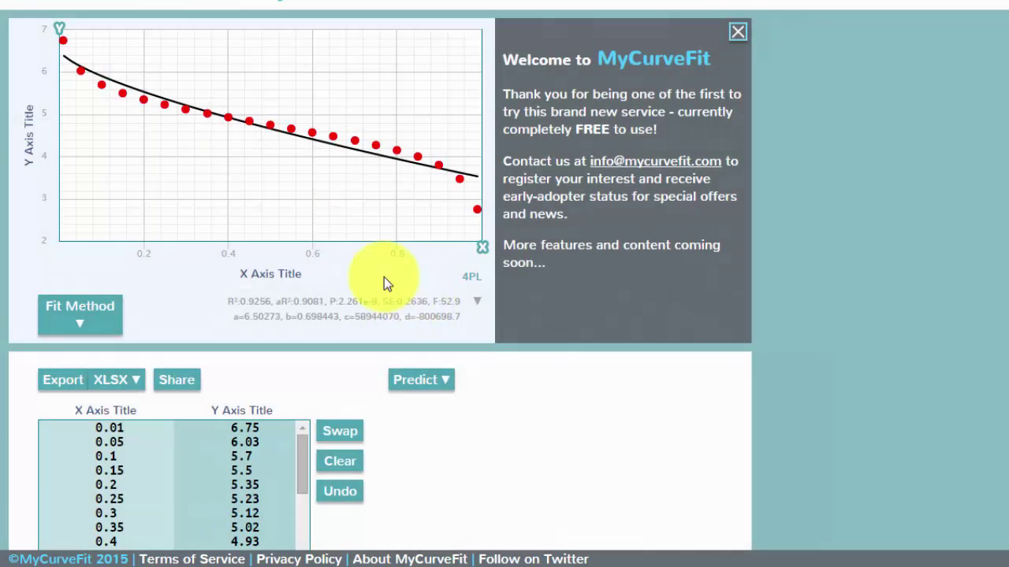
# Step: Change the fit method to Polynomial > Quintic Regression (5th order), reaching R² 0.9969
pyautogui.click(80, 319)
pyautogui.moveTo(49, 375)
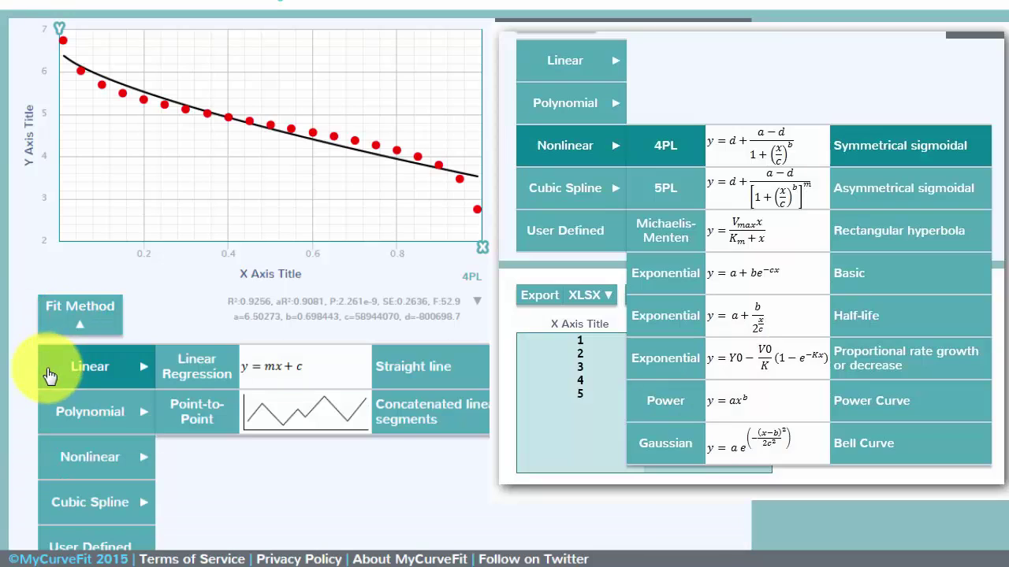
pyautogui.moveTo(63, 407)
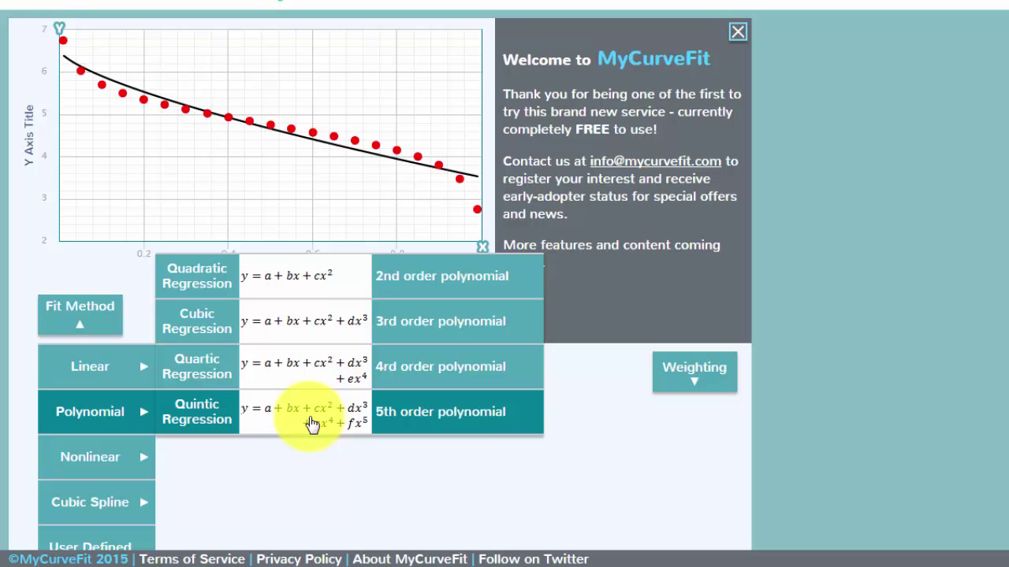
pyautogui.click(311, 424)
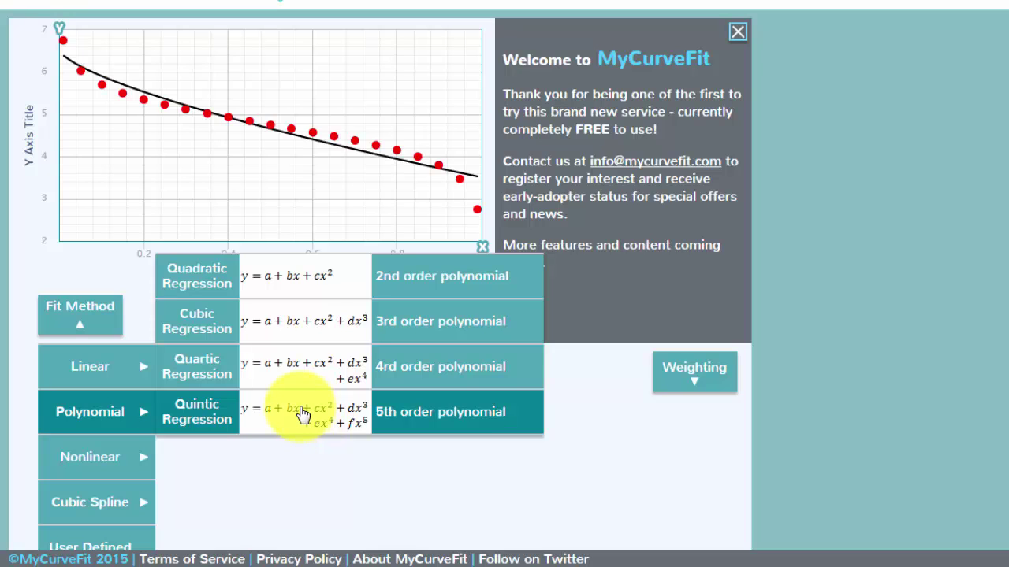
pyautogui.click(79, 316)
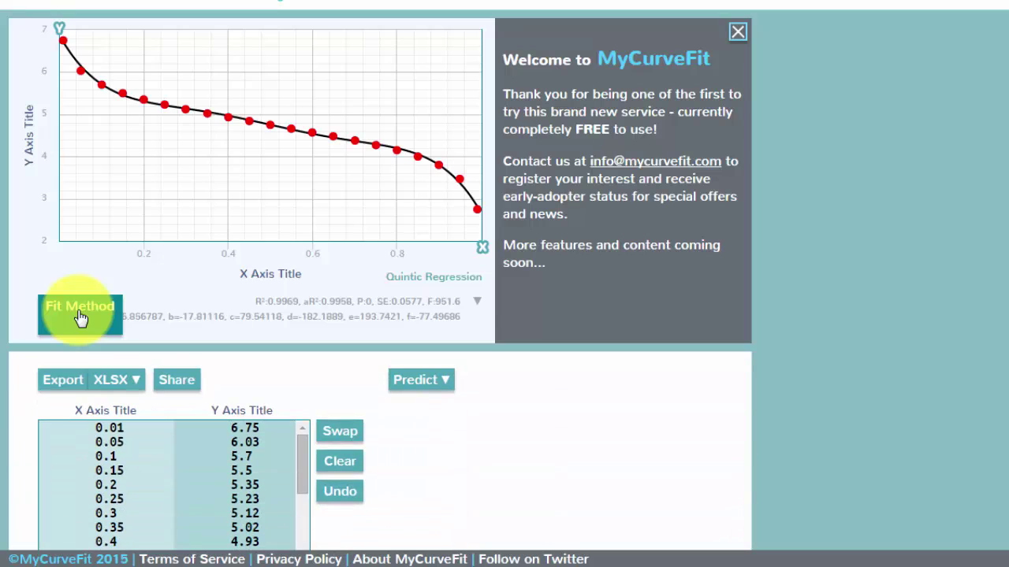
pyautogui.click(444, 283)
pyautogui.click(444, 283)
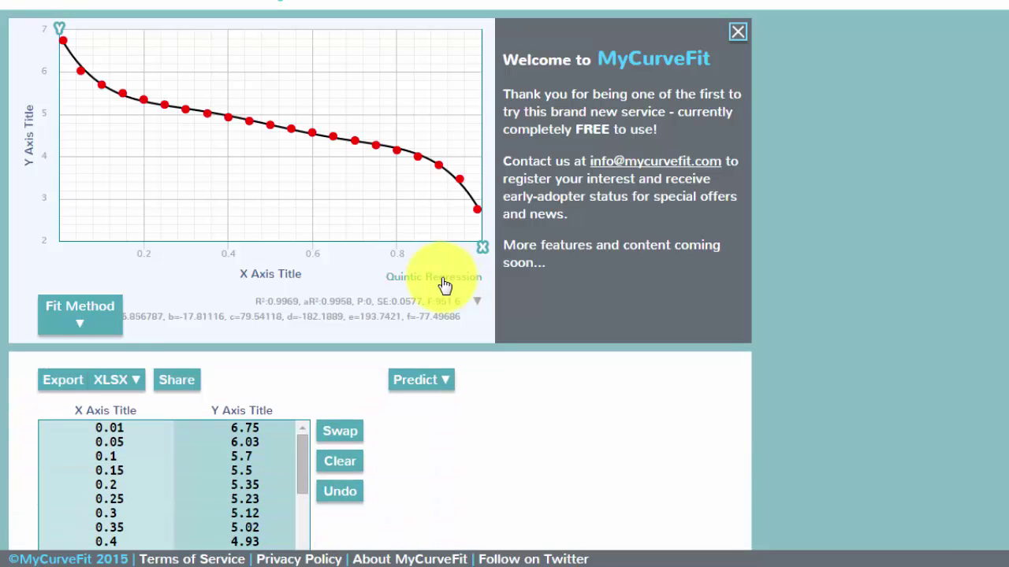
# Step: Expand the full Goodness Measures and Coefficients tables and read the goodness-measures explanation
pyautogui.click(478, 307)
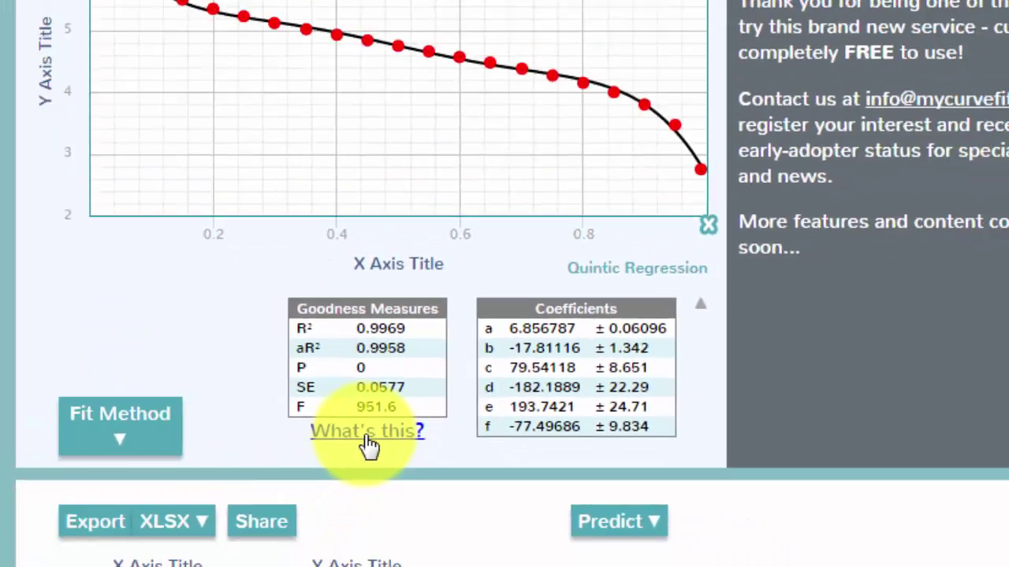
pyautogui.click(284, 504)
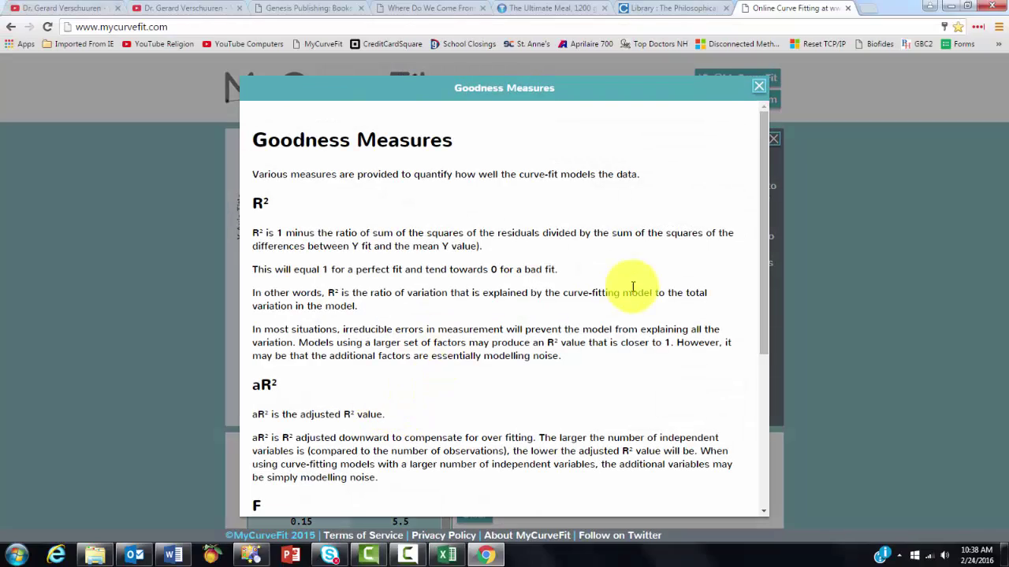
pyautogui.moveTo(764, 345); pyautogui.dragTo(761, 473)
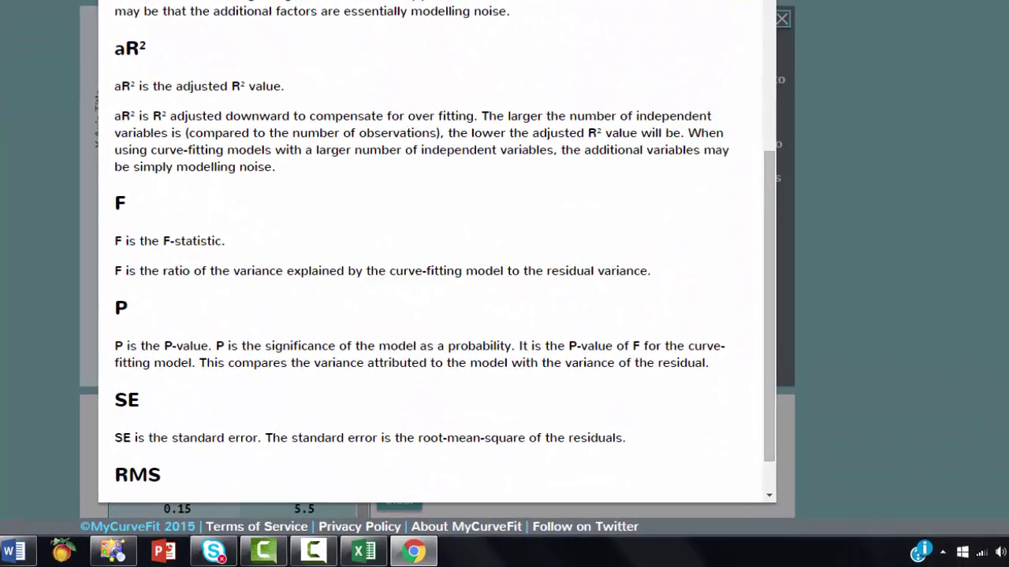
pyautogui.press('Escape')
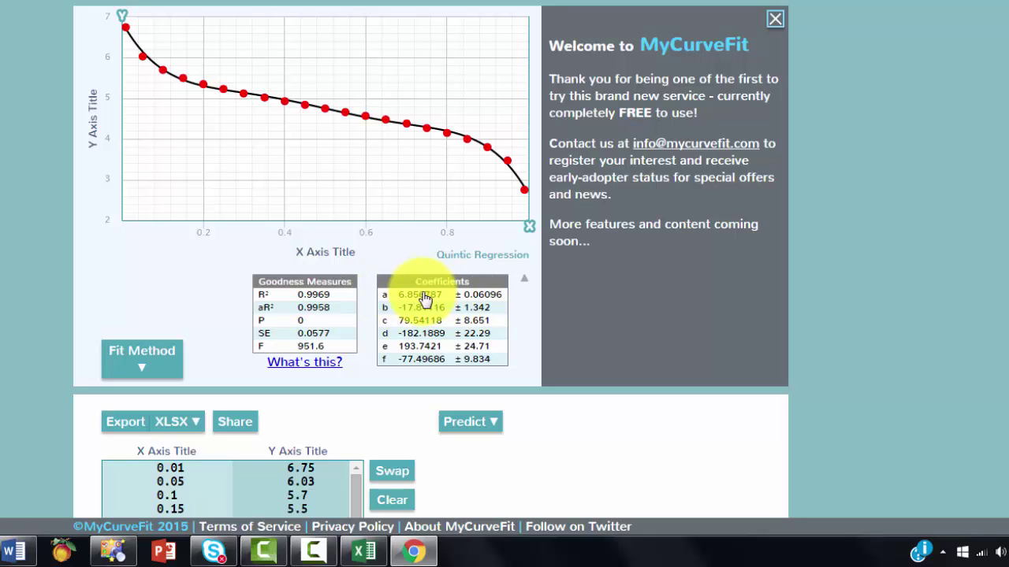
pyautogui.click(526, 282)
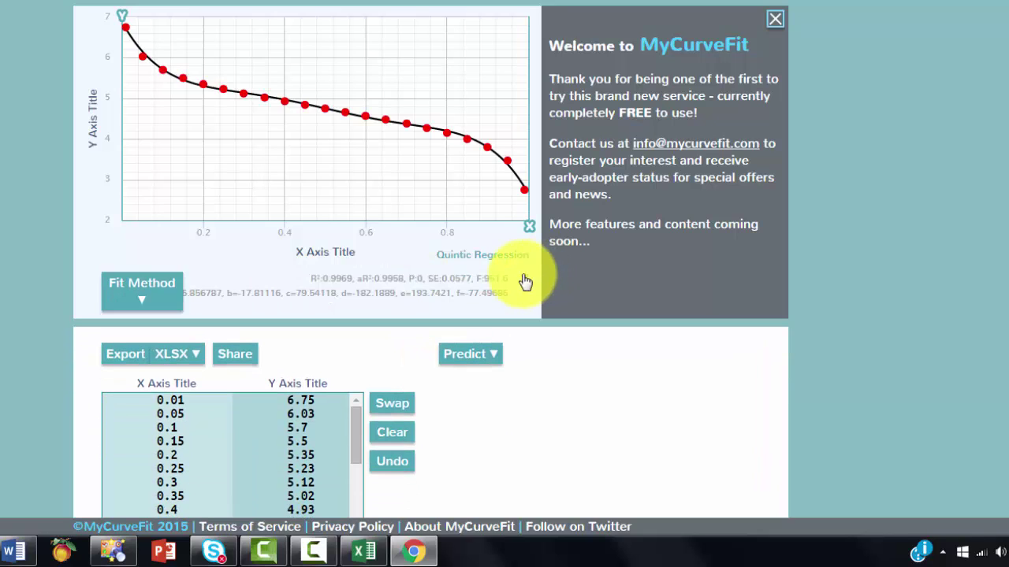
pyautogui.click(525, 282)
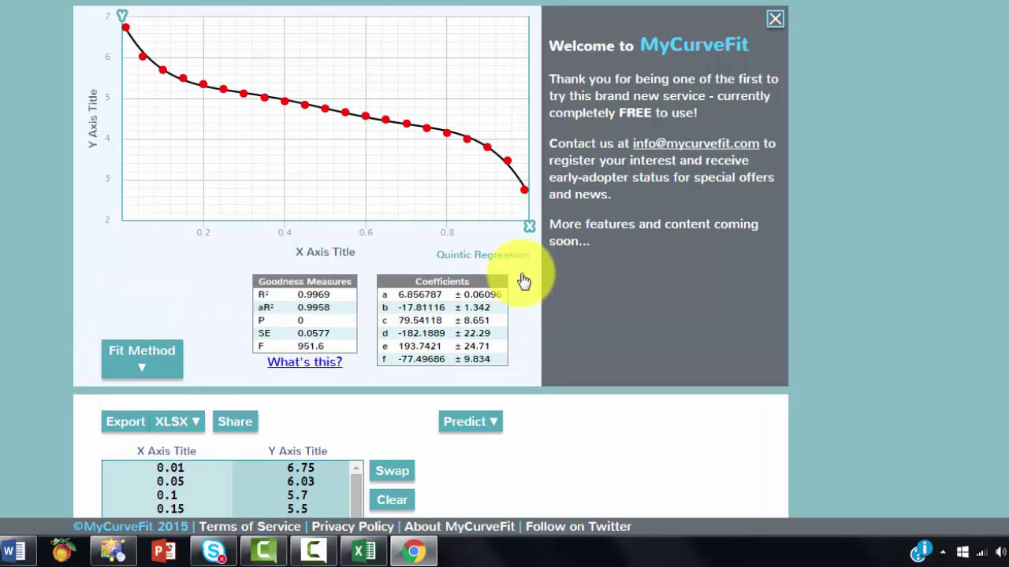
# Step: Copy the ten body mass and O2 consumption rows (A2:B11) from Excel's Power sheet
pyautogui.click(352, 556)
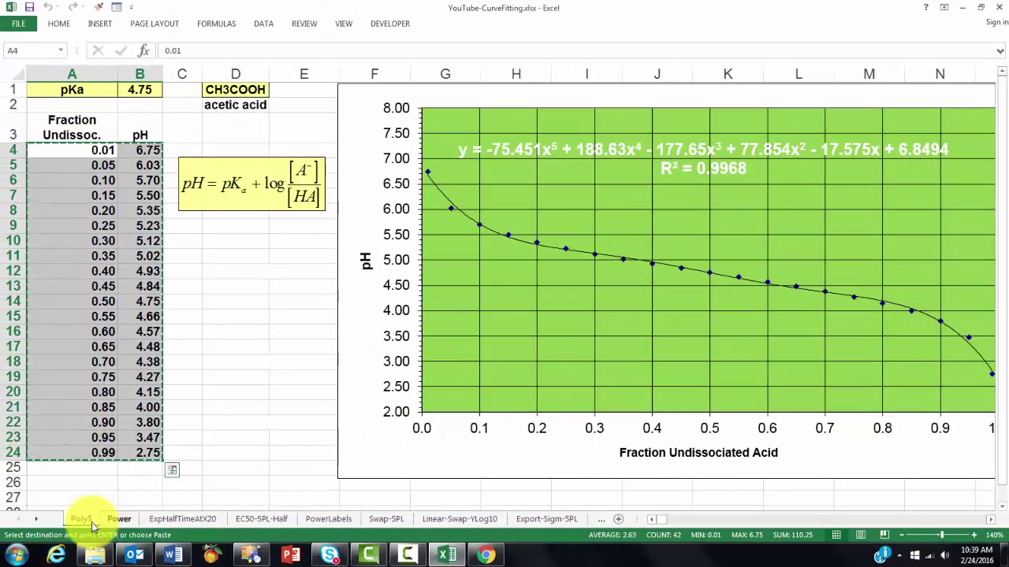
pyautogui.click(119, 520)
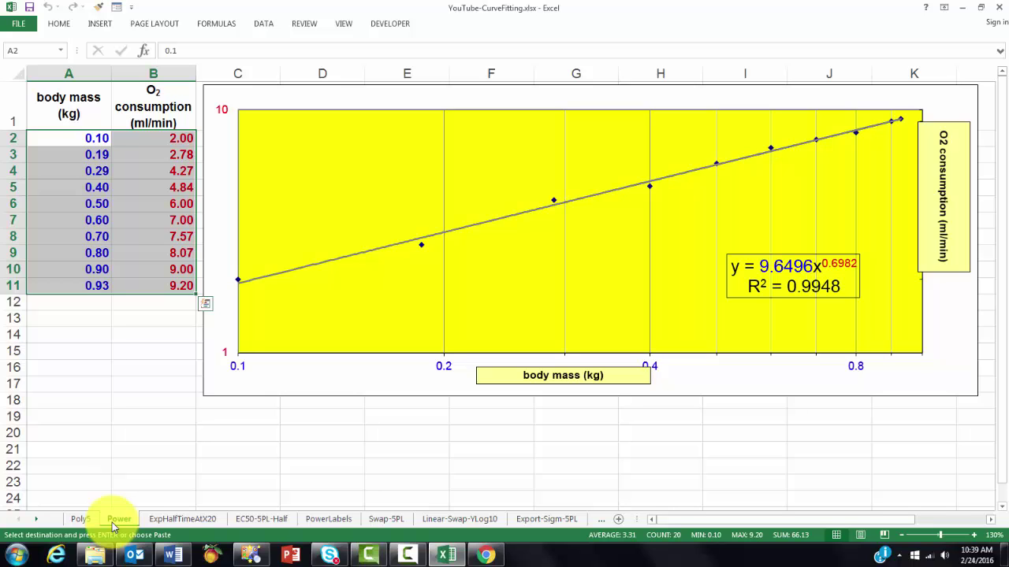
pyautogui.hotkey('ctrl', 'c')
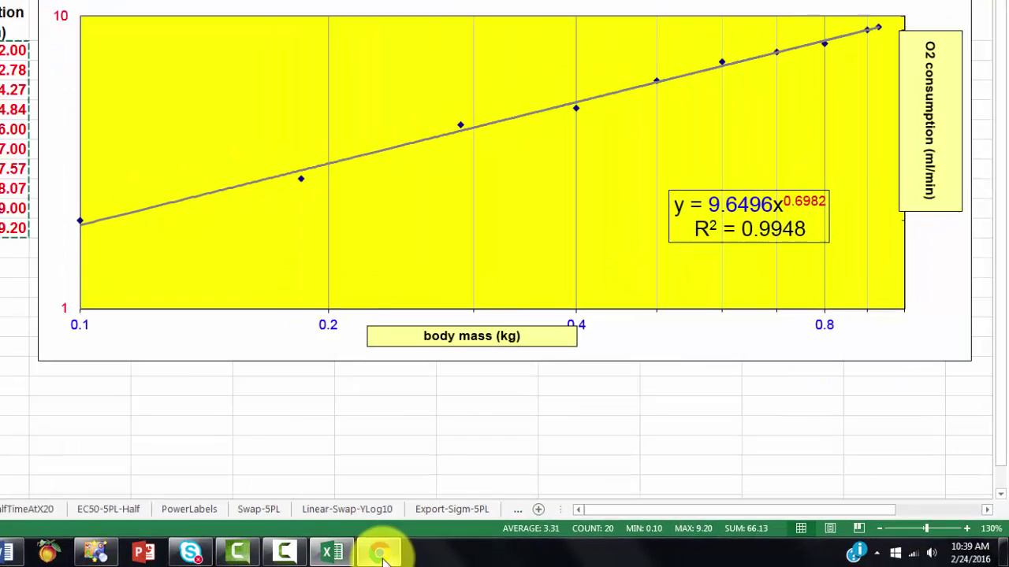
# Step: Paste the ten body mass/O2 points over the old data and fit a Nonlinear Power curve
pyautogui.click(486, 555)
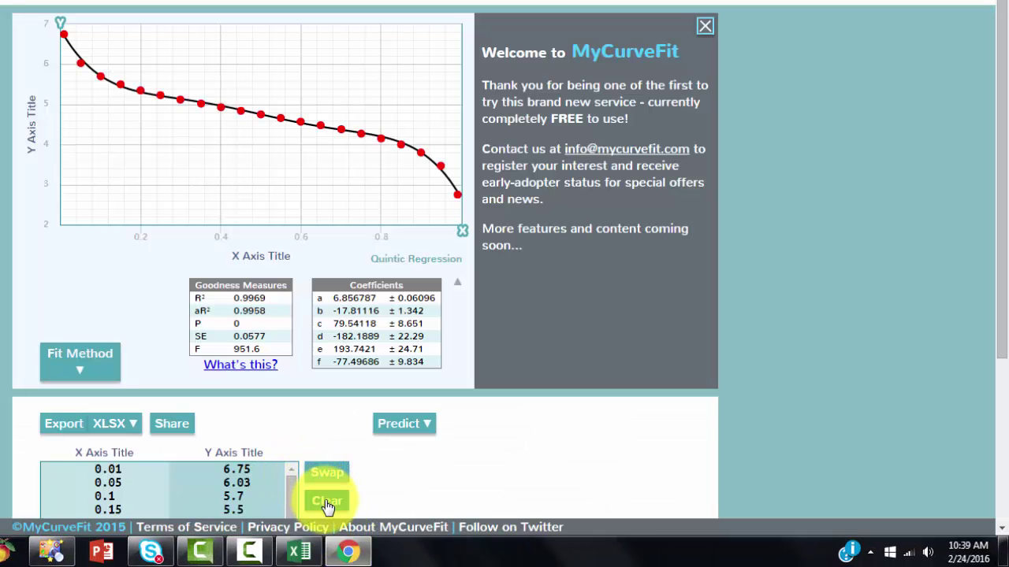
pyautogui.click(327, 502)
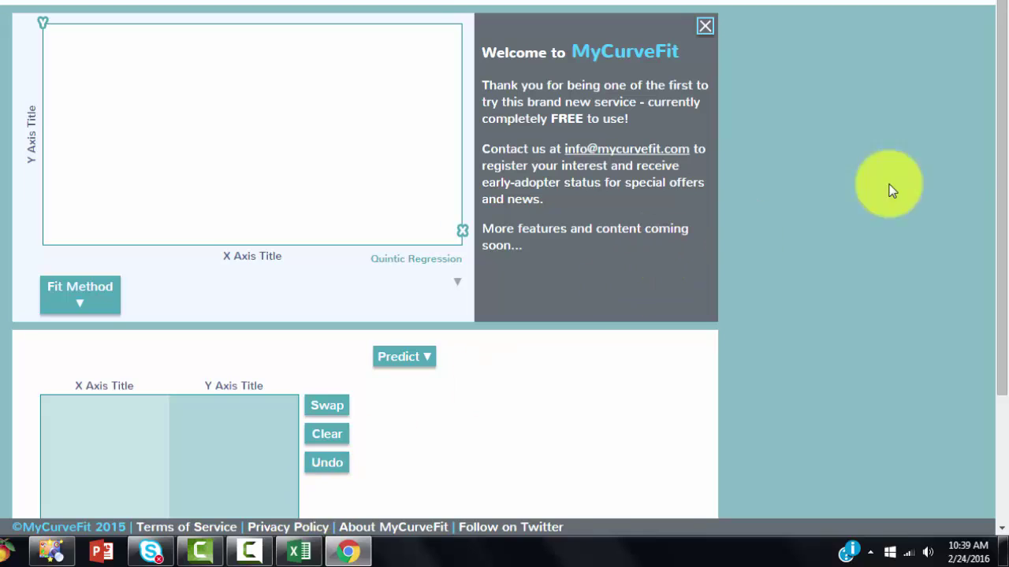
pyautogui.click(1003, 535)
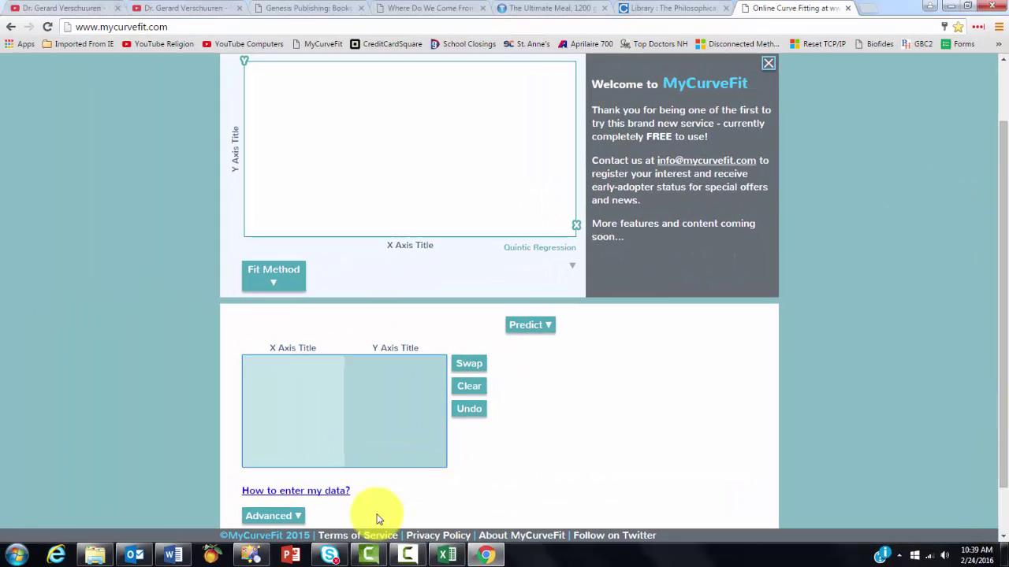
pyautogui.hotkey('ctrl', 'v')
pyautogui.click(271, 387)
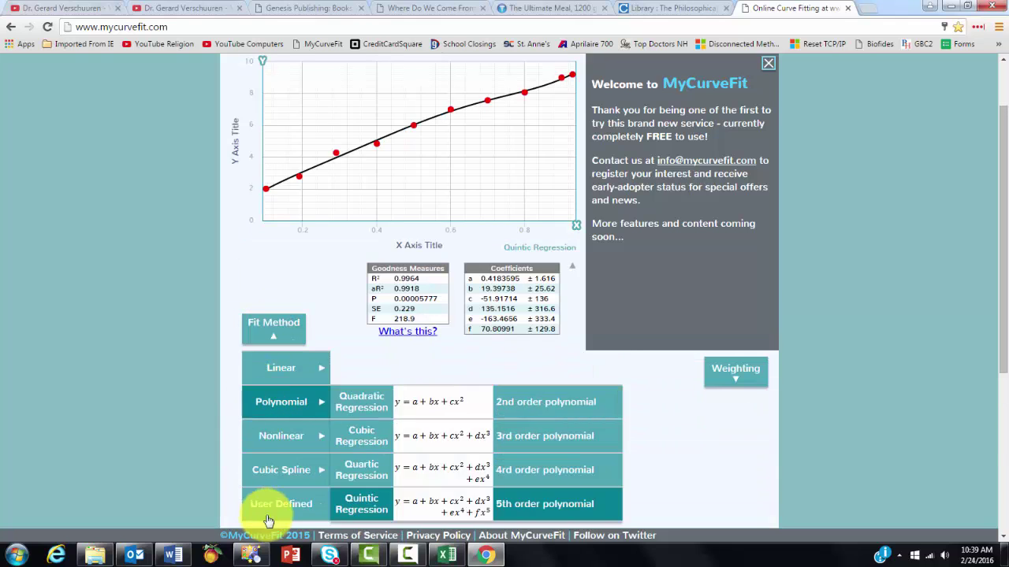
pyautogui.moveTo(285, 440)
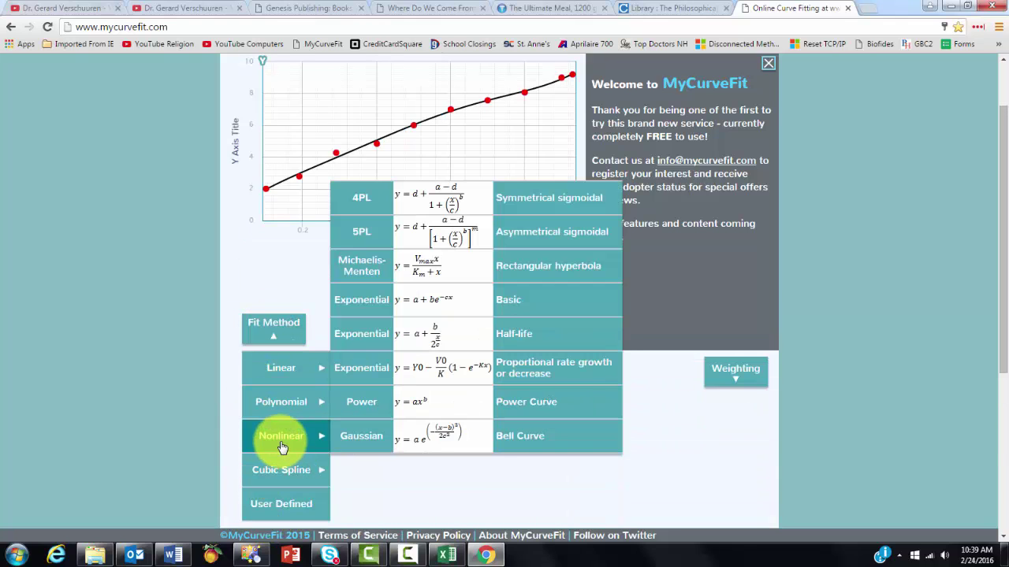
pyautogui.click(425, 407)
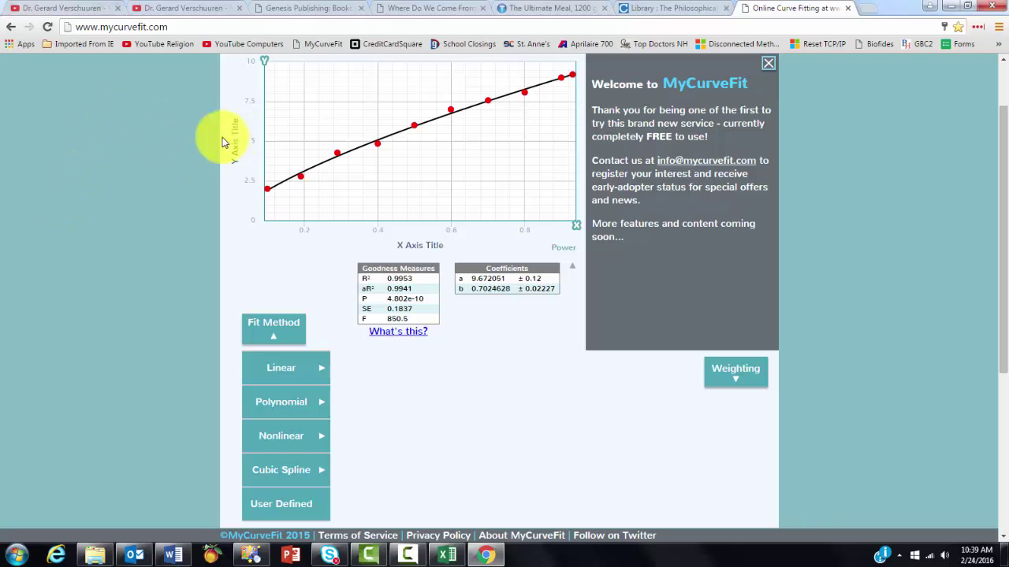
# Step: Set the chart axes to logarithmic, then move to Excel's ExpHalfTimeAtX20 sheet
pyautogui.click(424, 248)
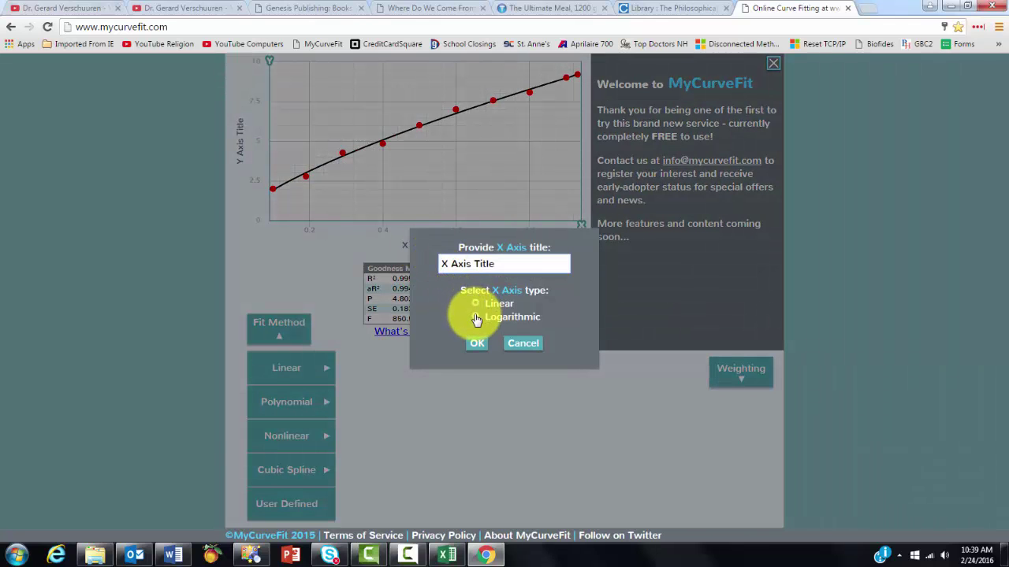
pyautogui.click(475, 317)
pyautogui.click(477, 346)
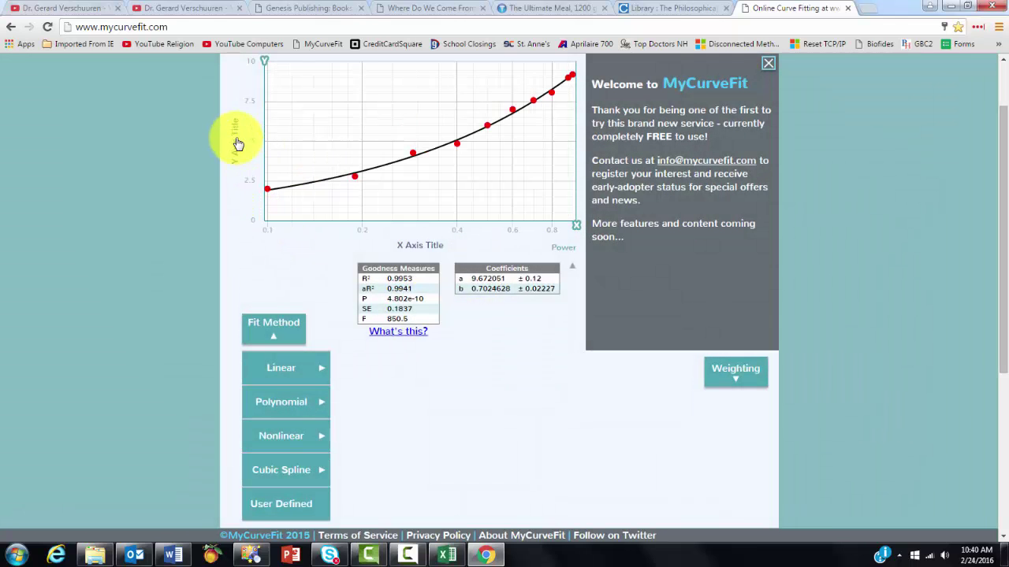
pyautogui.click(238, 142)
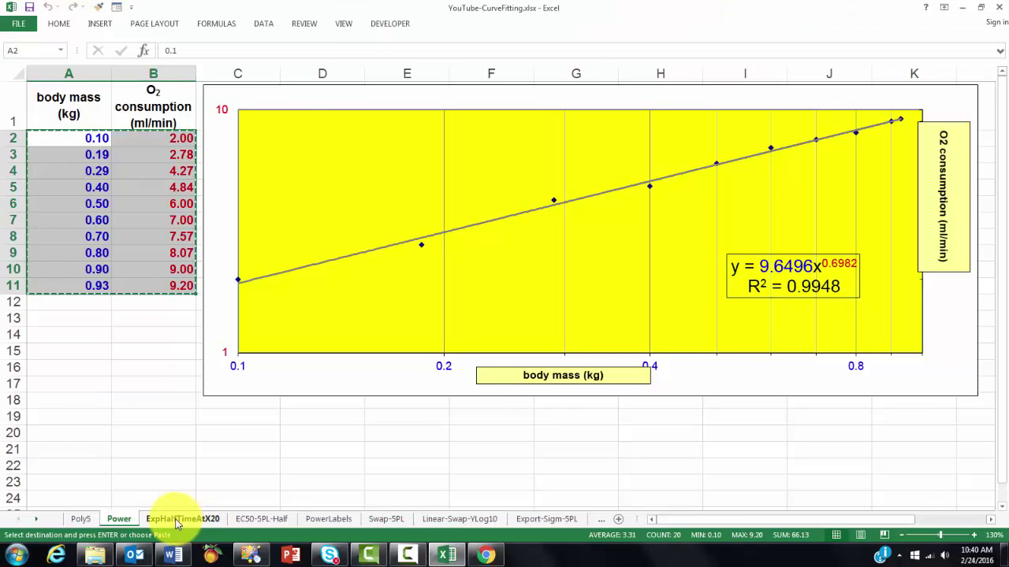
pyautogui.click(178, 519)
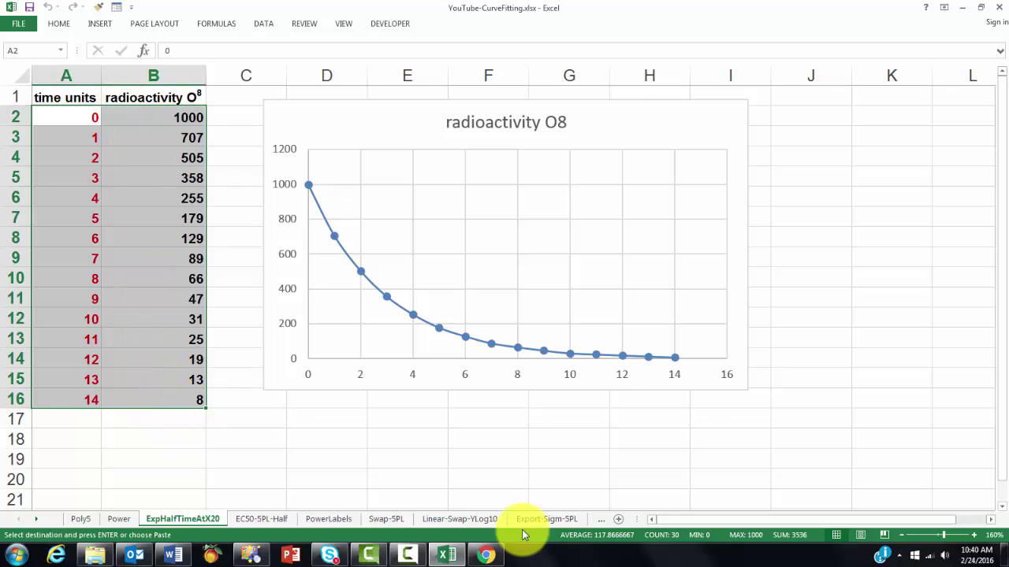
# Step: Replace the data with the pasted radioactivity values and fit the Exponential Half-life model
pyautogui.click(486, 556)
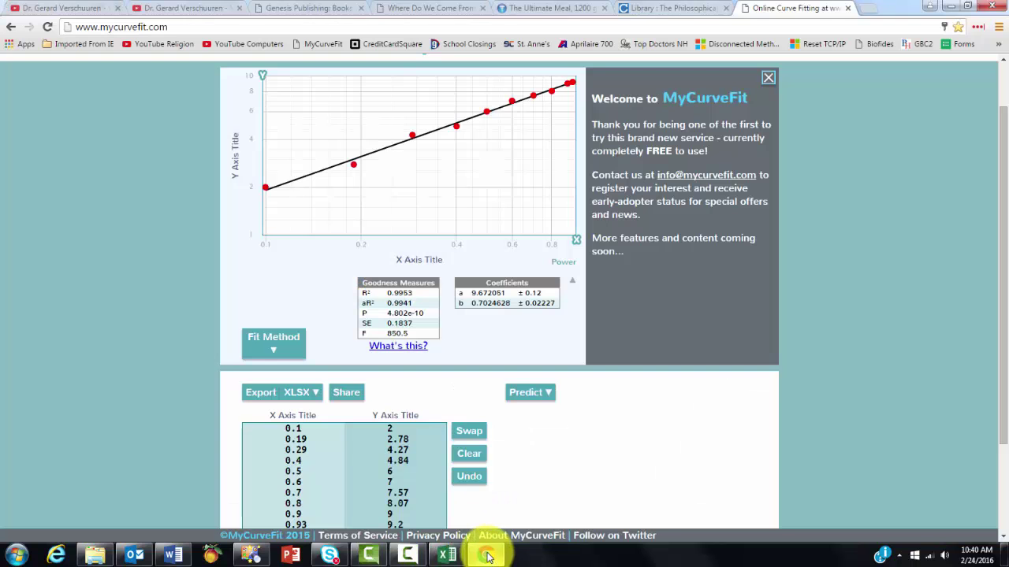
pyautogui.click(469, 454)
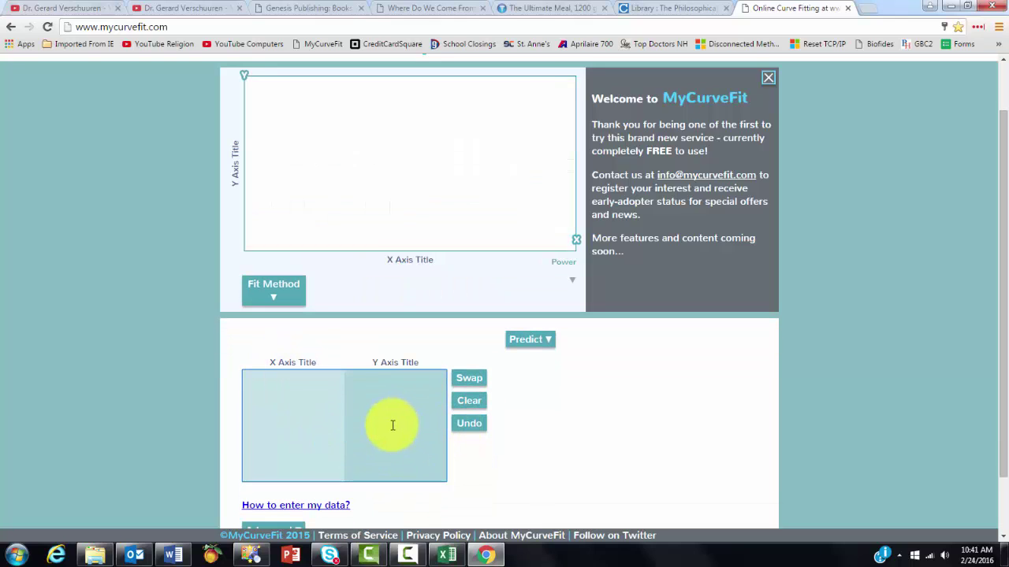
pyautogui.hotkey('ctrl', 'v')
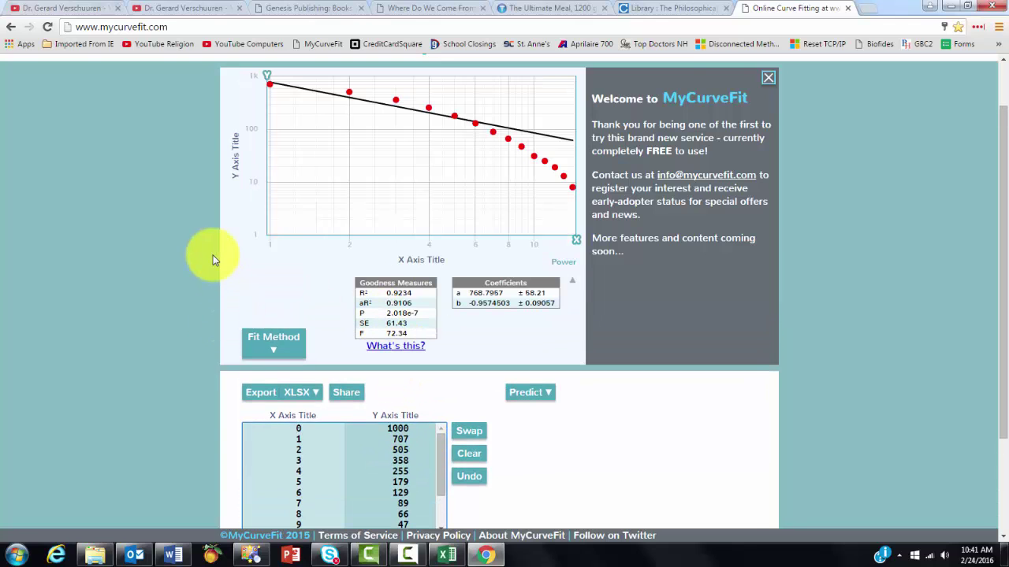
pyautogui.click(284, 346)
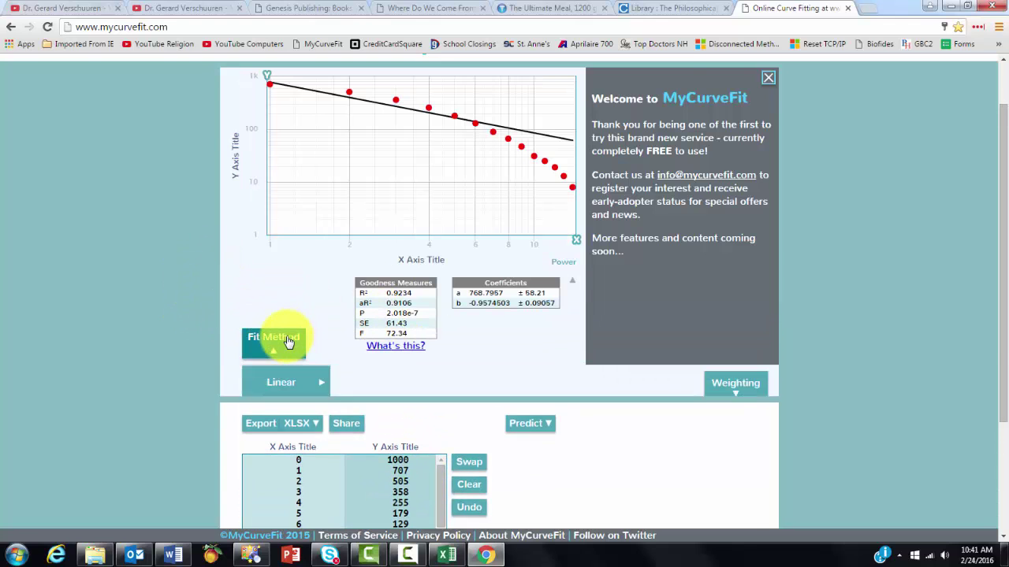
pyautogui.moveTo(270, 446)
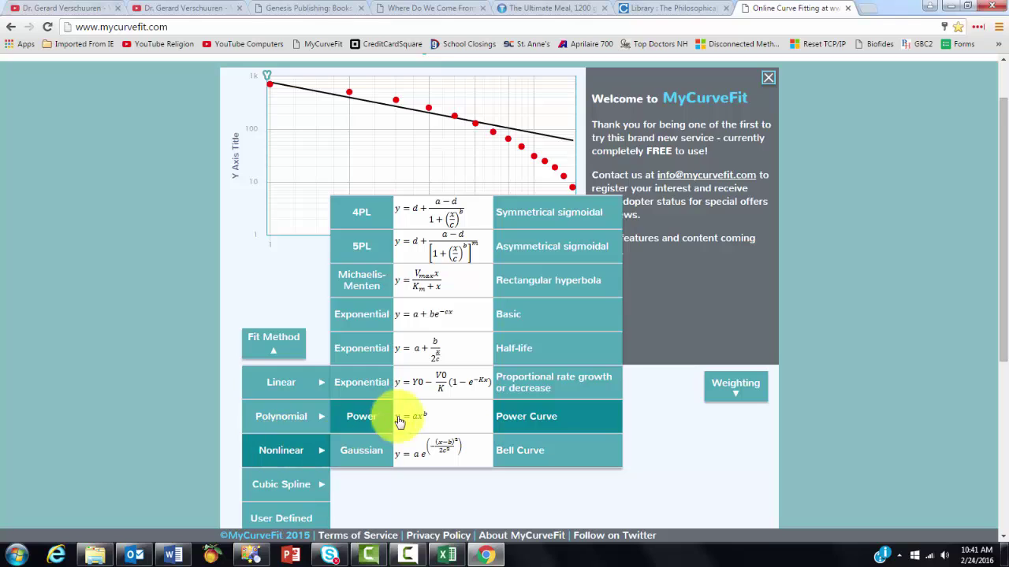
pyautogui.click(439, 355)
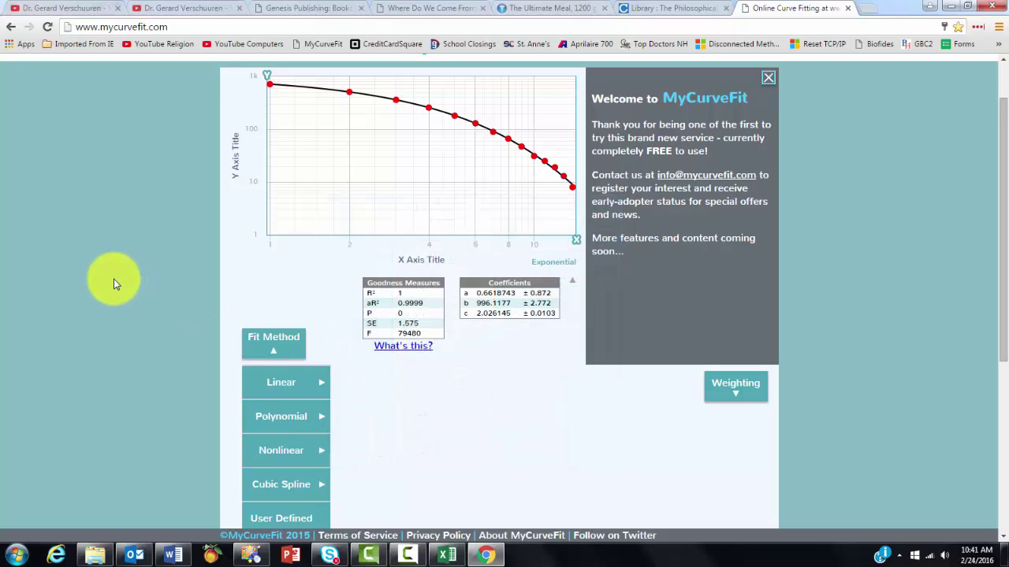
pyautogui.click(273, 340)
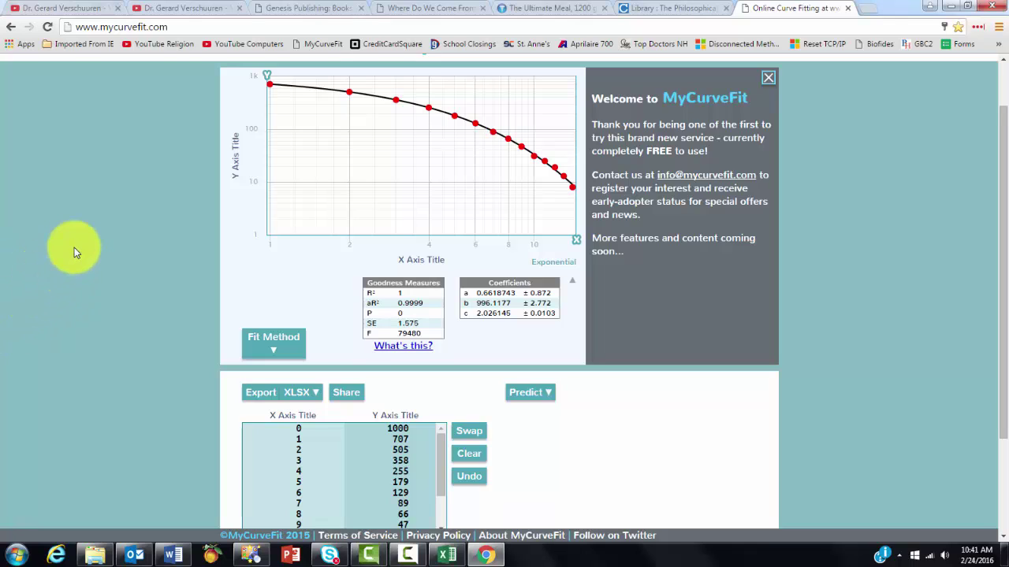
# Step: Switch both the X and Y axes back to a linear scale
pyautogui.click(424, 263)
pyautogui.click(478, 307)
pyautogui.click(478, 344)
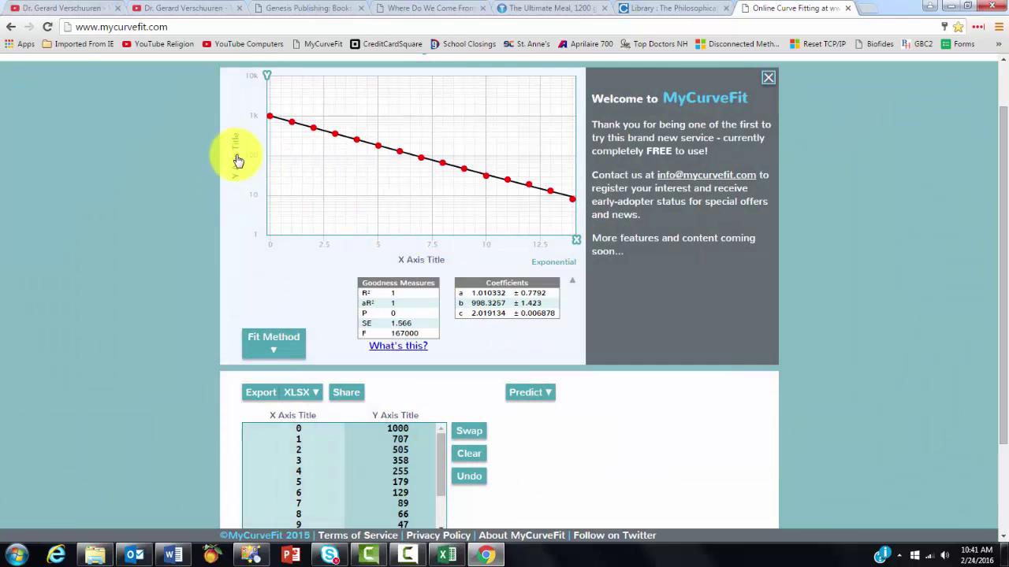
pyautogui.click(238, 161)
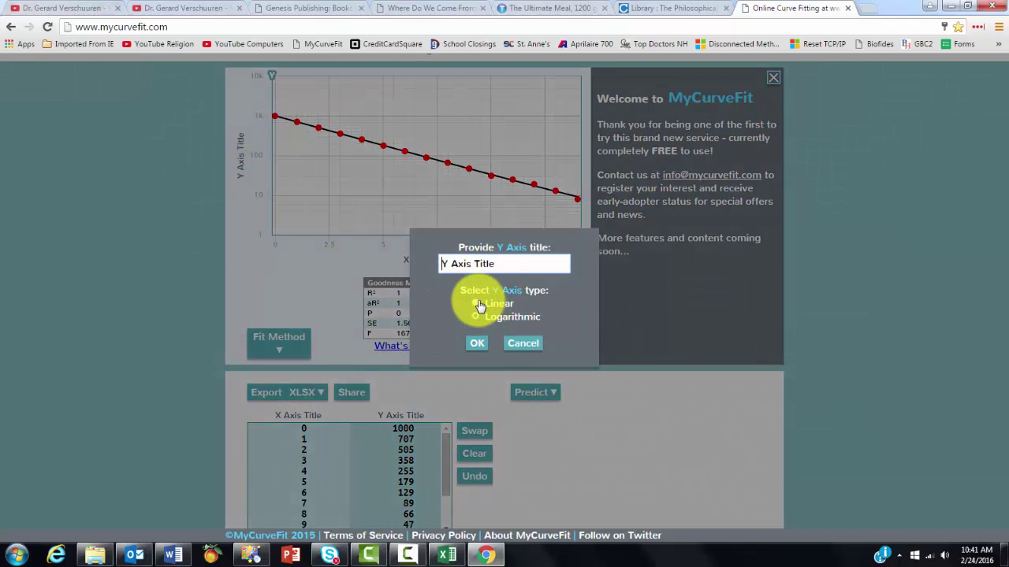
pyautogui.click(479, 343)
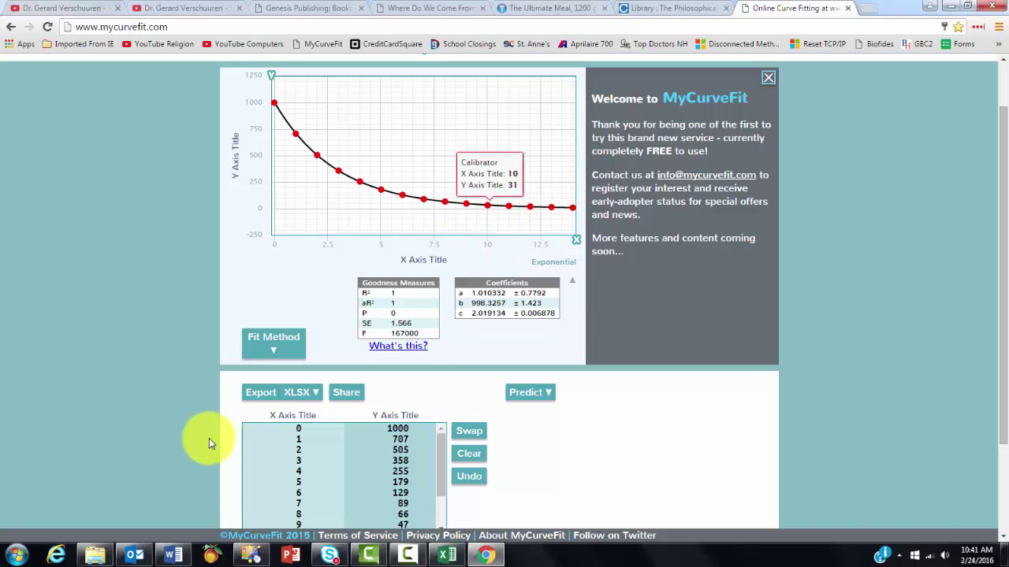
# Step: Swap the prediction columns and predict Y at X = 20 on the half-life curve (2.051447)
pyautogui.click(526, 394)
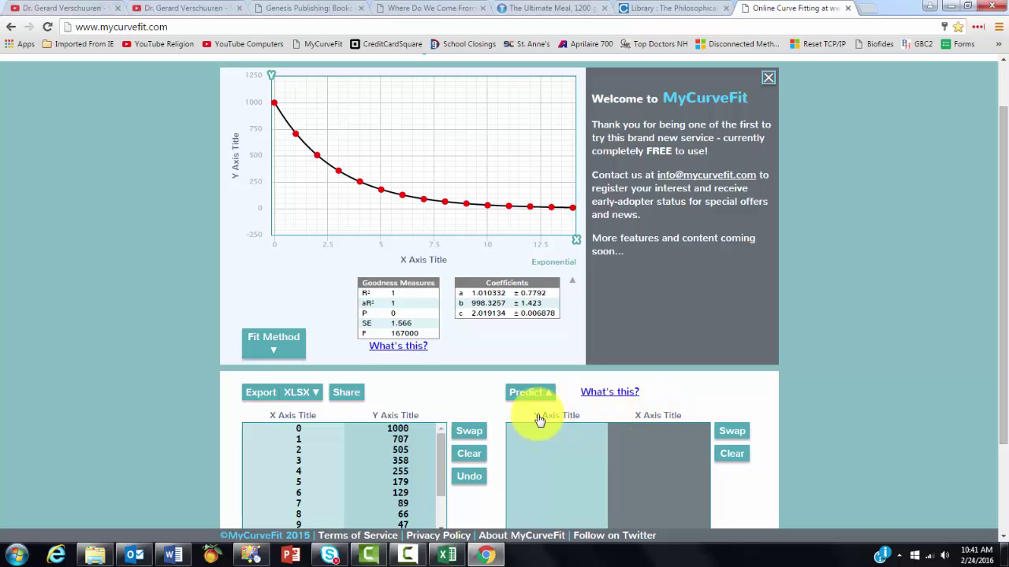
pyautogui.click(732, 432)
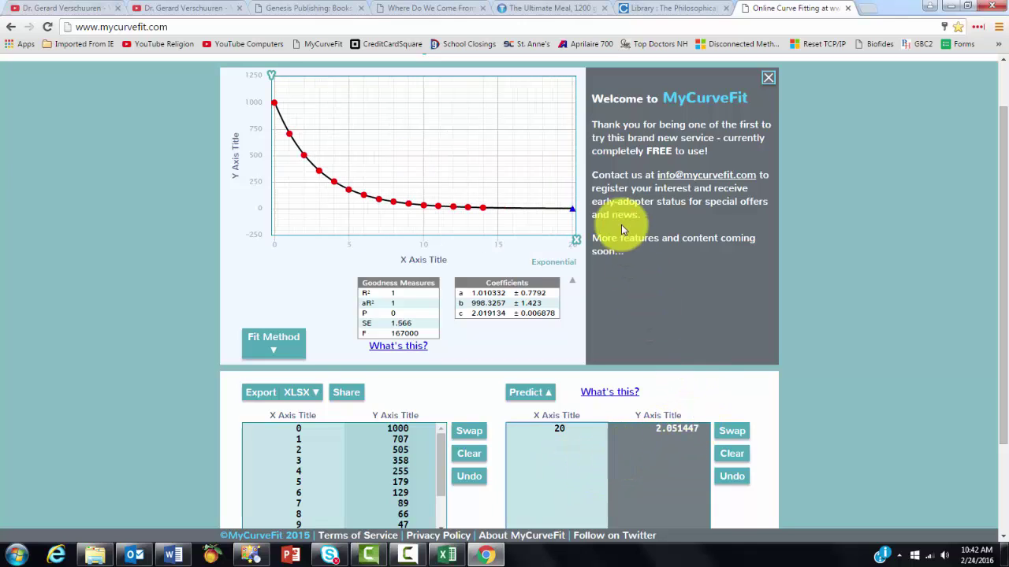
pyautogui.click(566, 210)
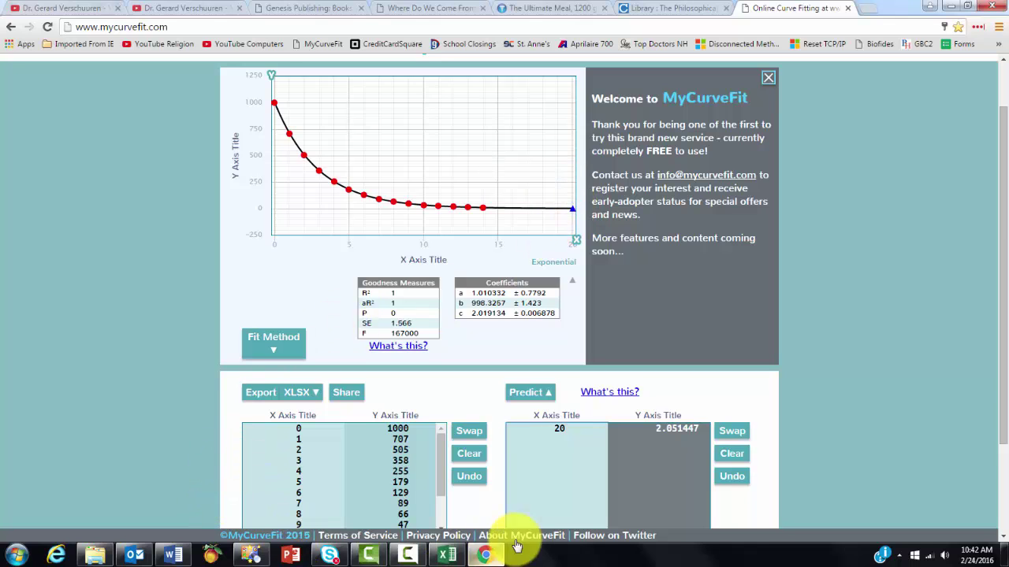
# Step: Copy the nine log (M) and Average rows in A3:B11 of the EC50-5PL-Half sheet
pyautogui.click(455, 558)
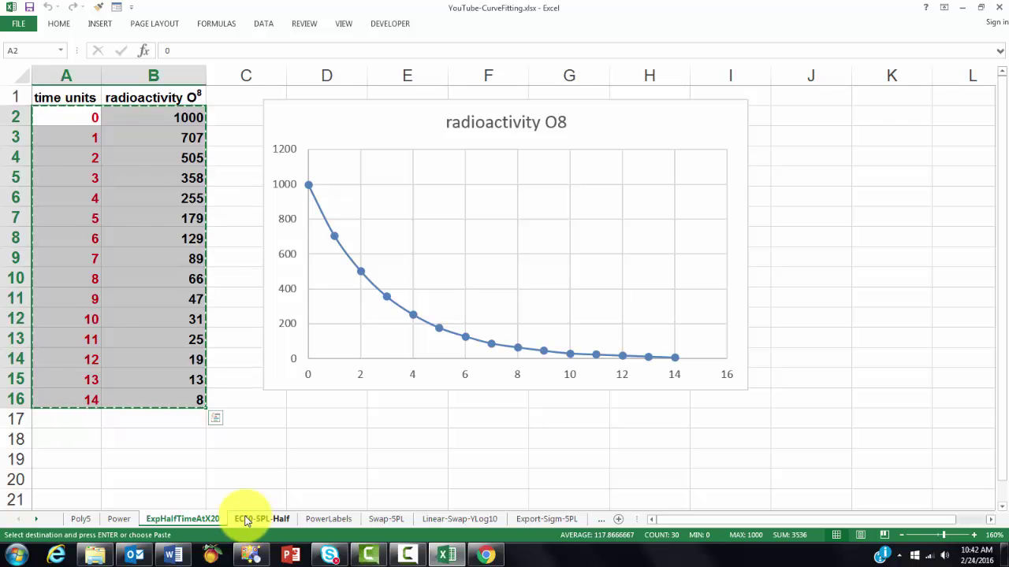
pyautogui.click(245, 519)
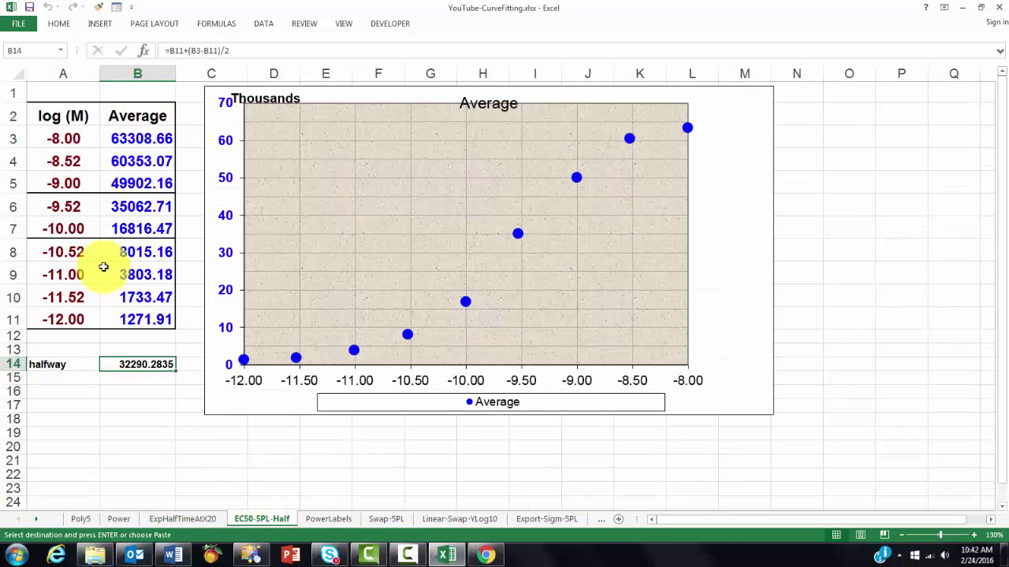
pyautogui.click(47, 138)
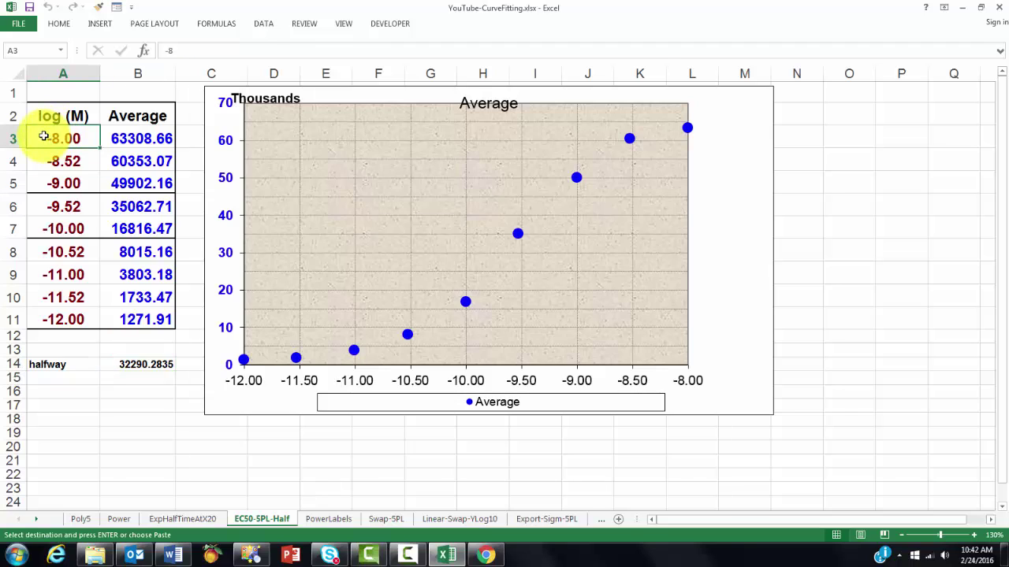
pyautogui.hotkey('ctrl', 'v')
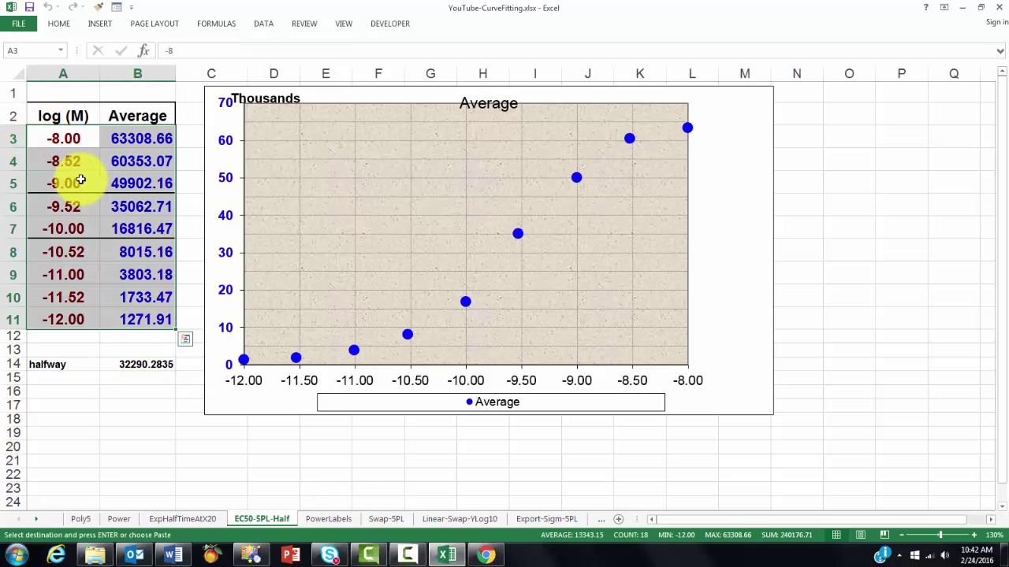
pyautogui.hotkey('ctrl', 'c')
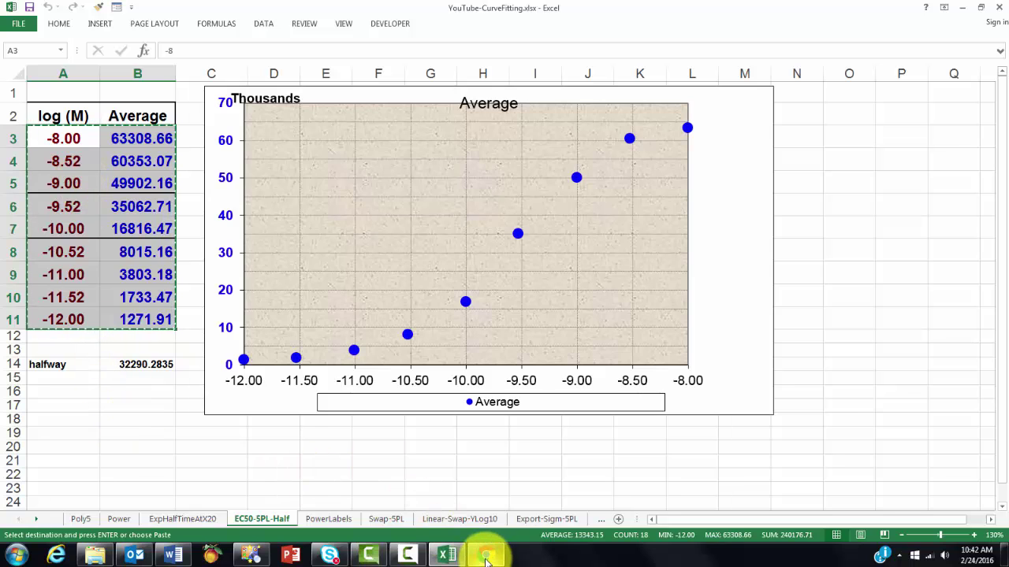
# Step: Replace the table data with the pasted log (M)/Average values and clear the old prediction
pyautogui.click(487, 557)
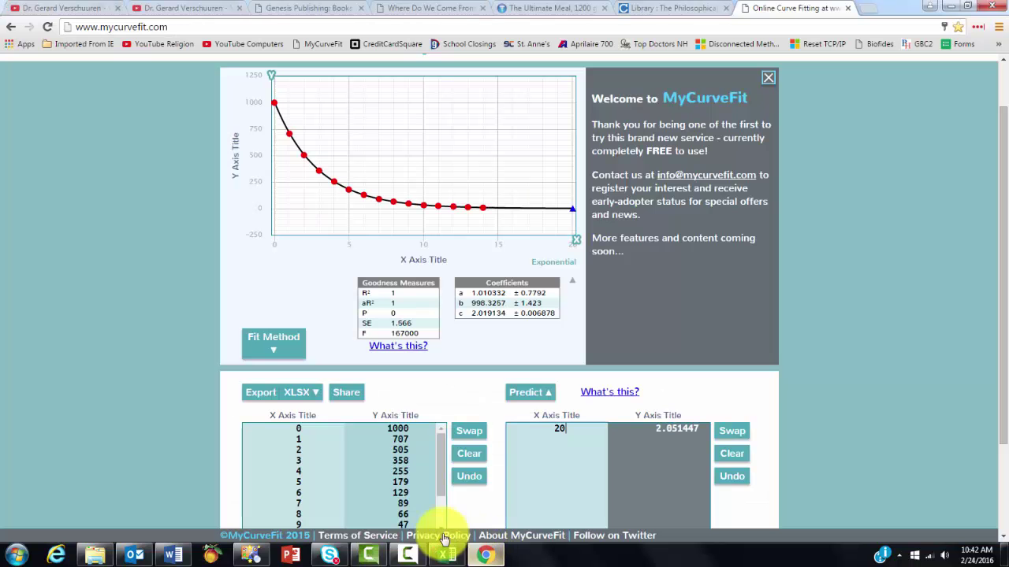
pyautogui.click(468, 457)
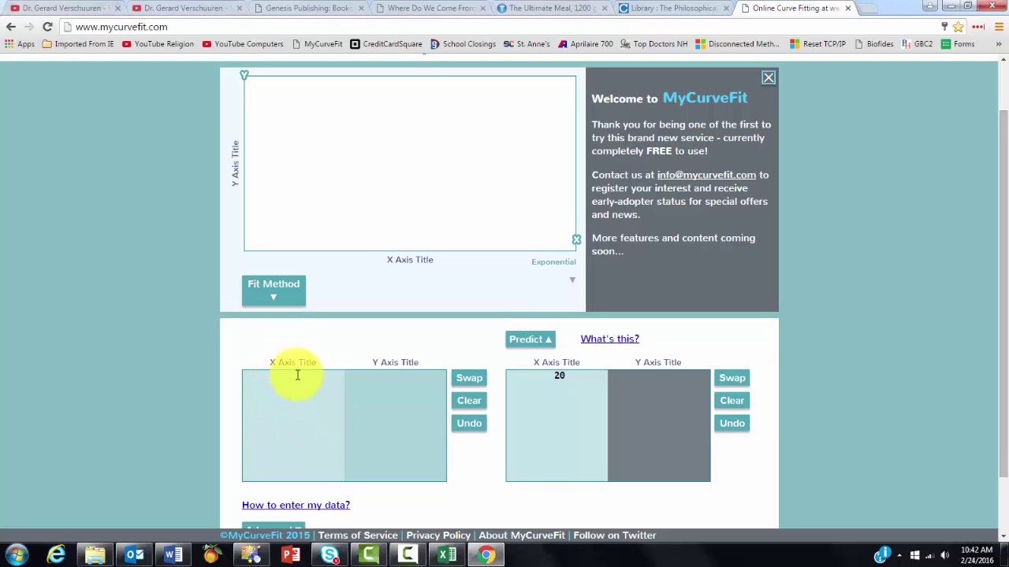
pyautogui.hotkey('ctrl', 'v')
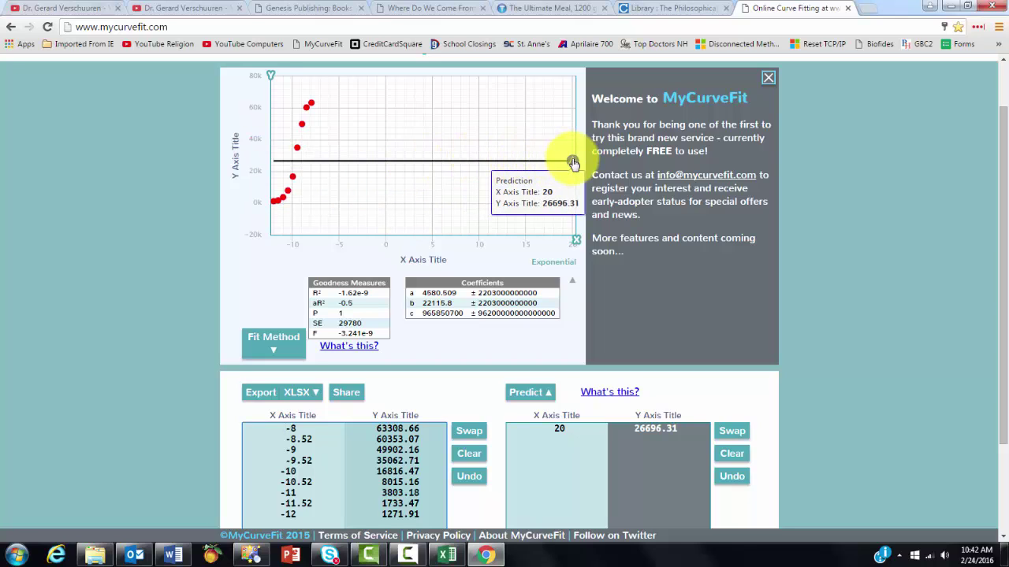
pyautogui.click(739, 461)
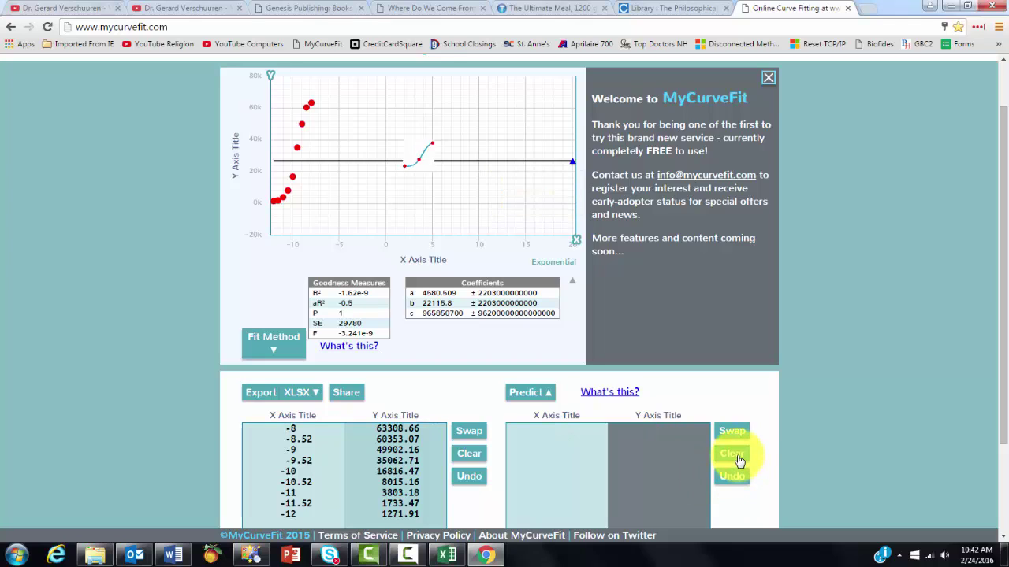
pyautogui.click(526, 394)
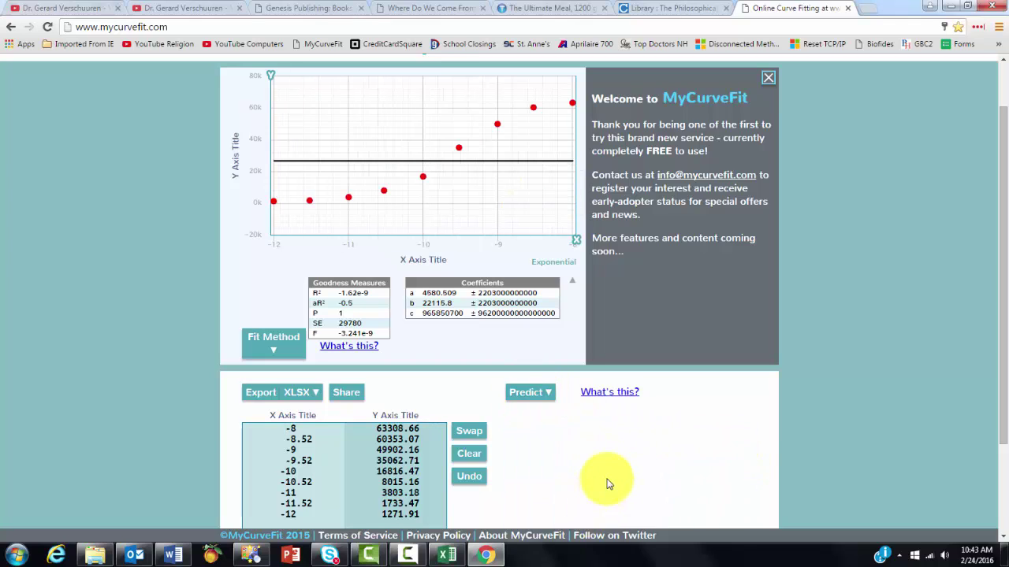
# Step: Fit the data with a 5PL asymmetrical sigmoidal curve, giving R² 0.9992
pyautogui.click(270, 355)
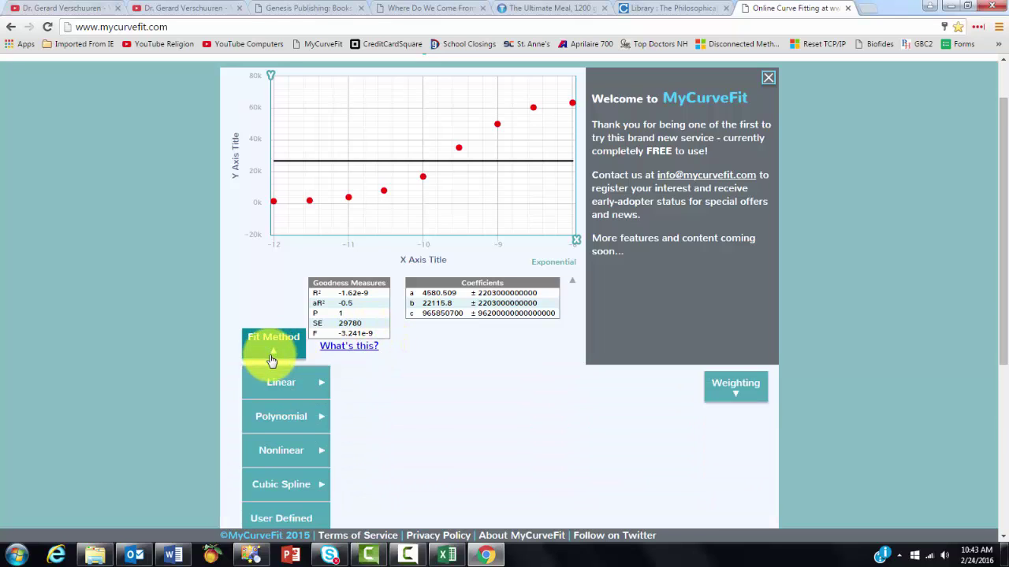
pyautogui.moveTo(272, 450)
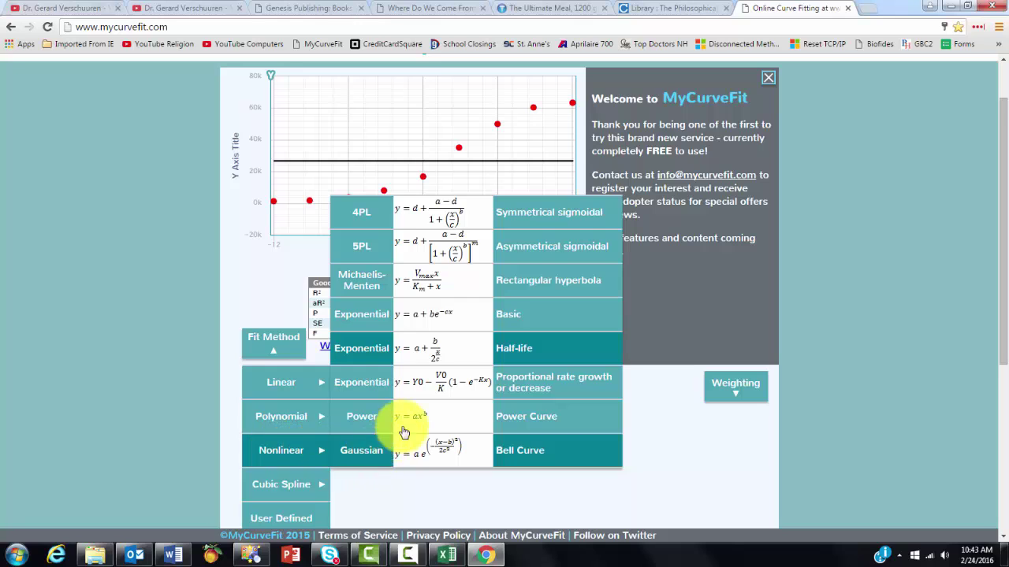
pyautogui.click(427, 252)
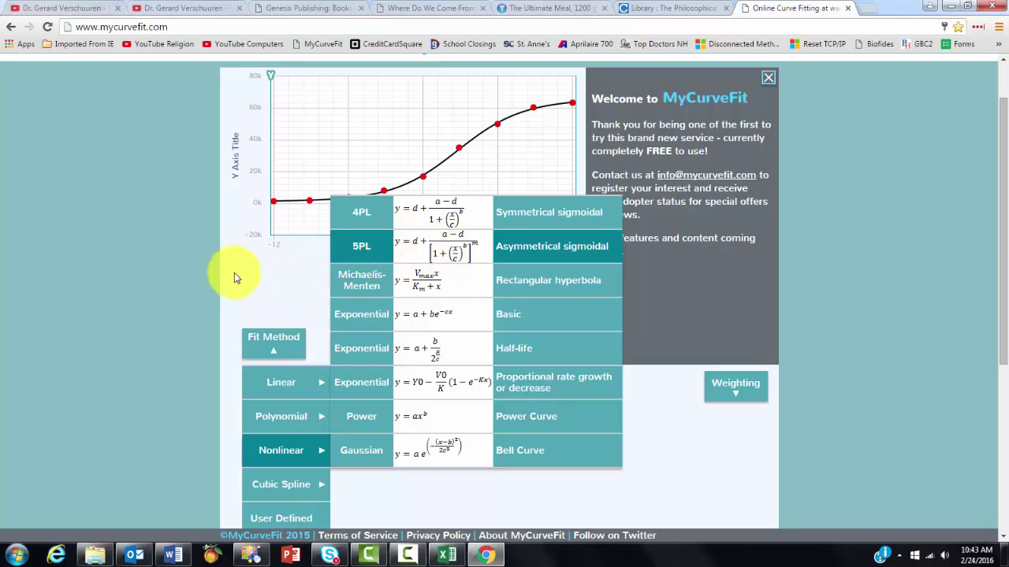
pyautogui.click(252, 335)
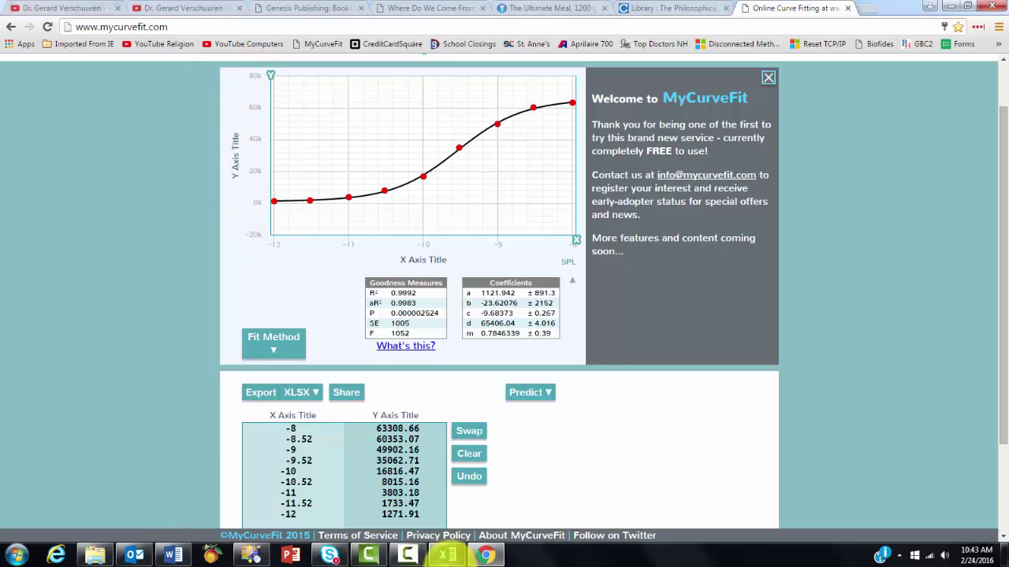
# Step: Copy the halfway value 32290.2835 from cell B14
pyautogui.click(449, 556)
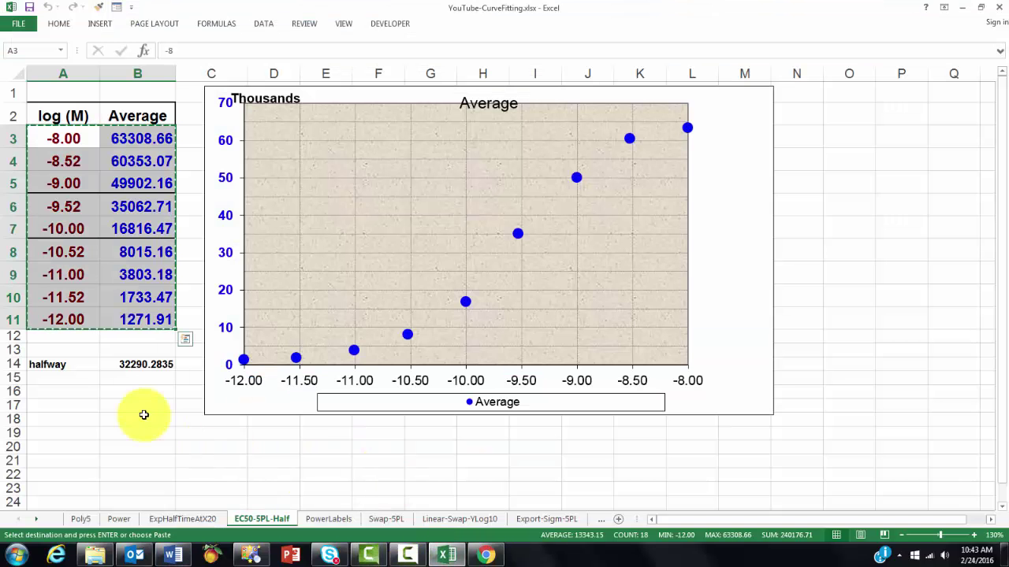
pyautogui.click(134, 365)
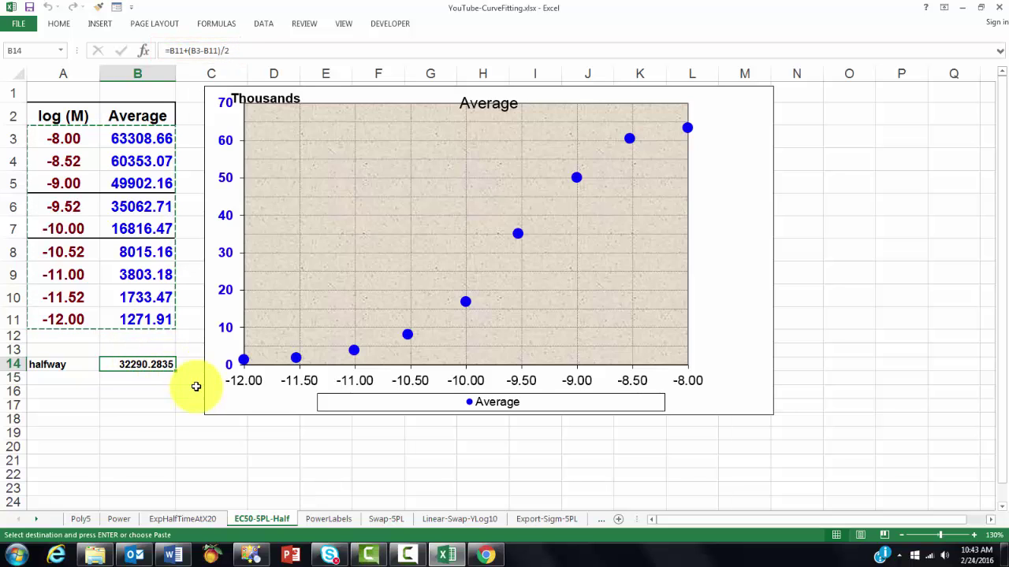
pyautogui.hotkey('ctrl', 'c')
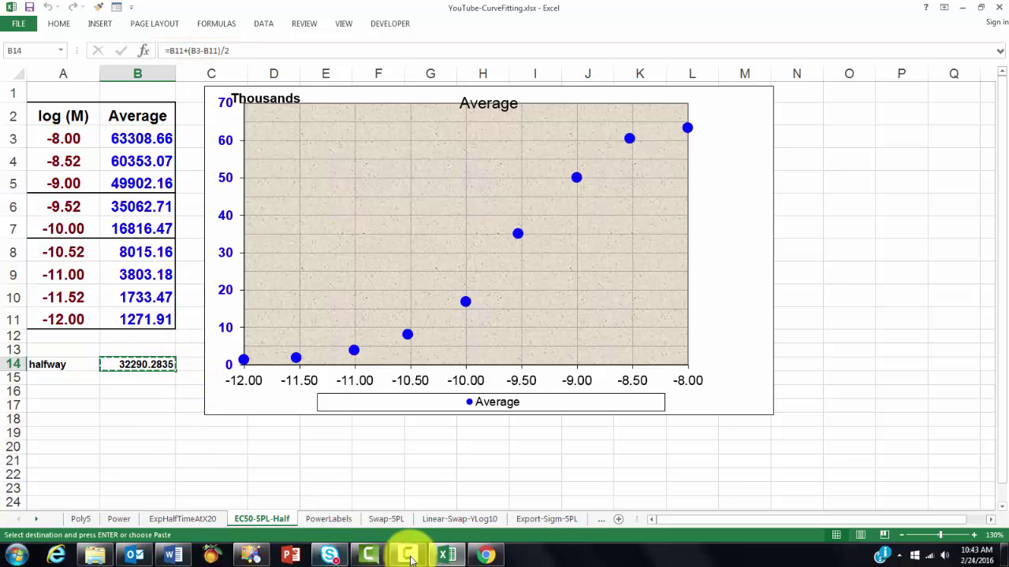
# Step: Predict the X for the halfway Y of 32290.2835 on the 5PL curve (−9.567875)
pyautogui.click(485, 556)
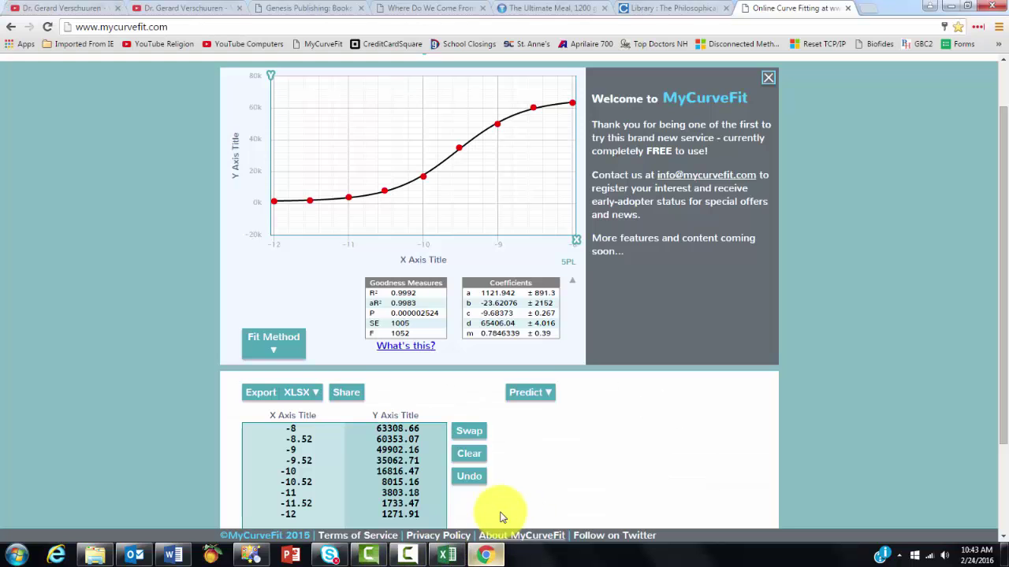
pyautogui.click(531, 396)
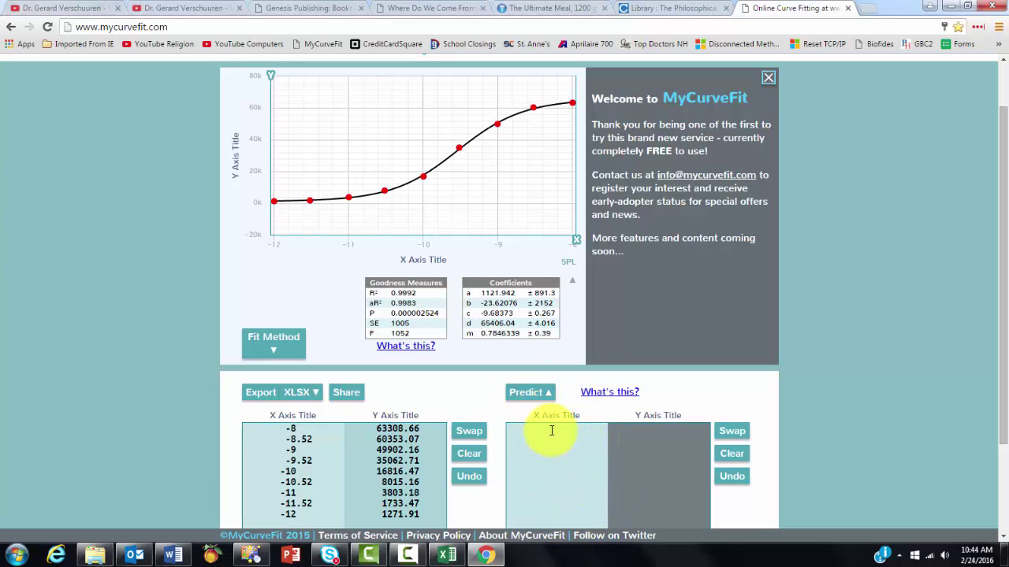
pyautogui.click(732, 433)
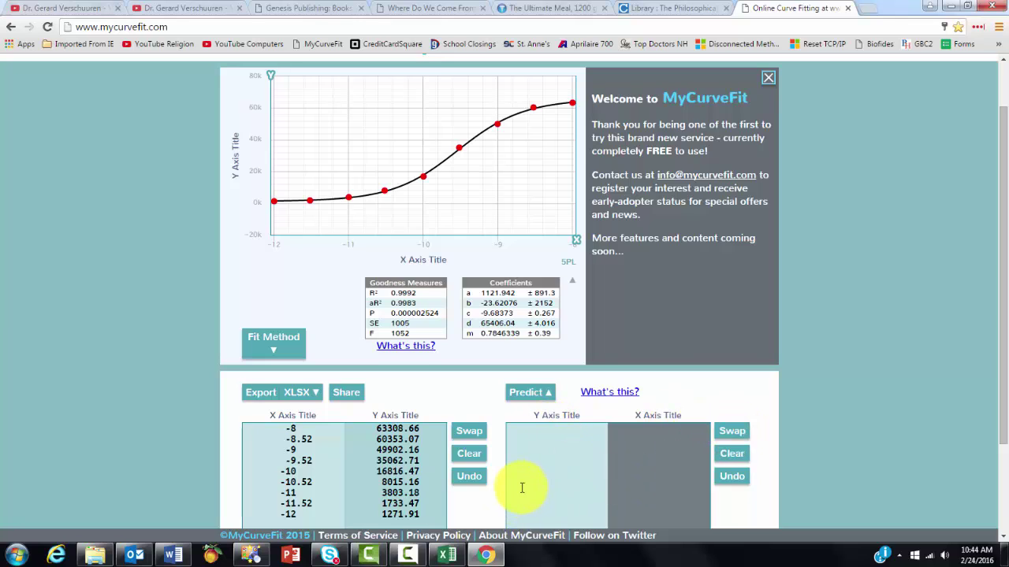
pyautogui.hotkey('ctrl', 'v')
pyautogui.click(656, 519)
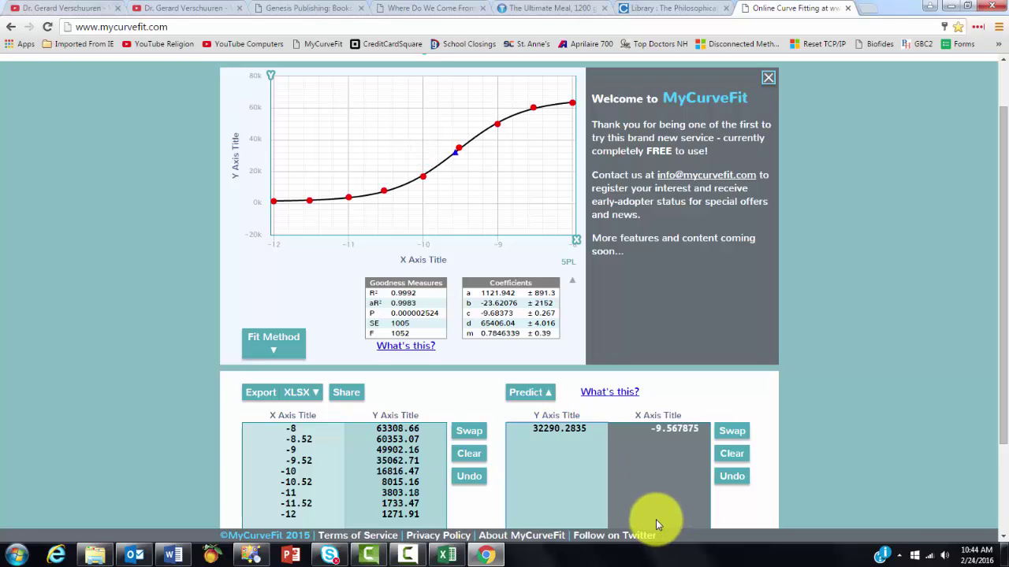
pyautogui.moveTo(463, 167)
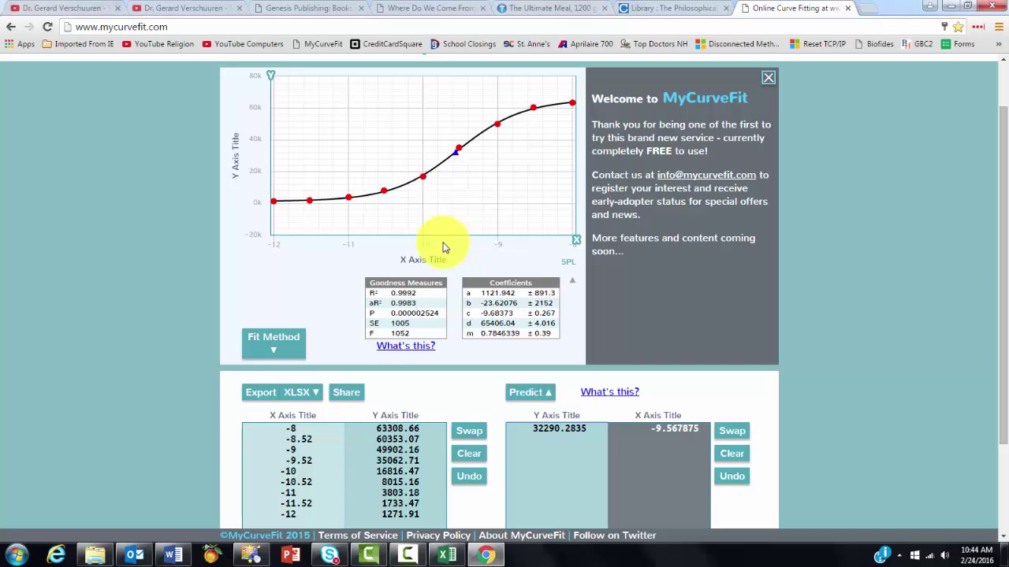
# Step: Clear the prediction, restore X-then-Y column order and hide the prediction table
pyautogui.click(731, 454)
pyautogui.click(732, 430)
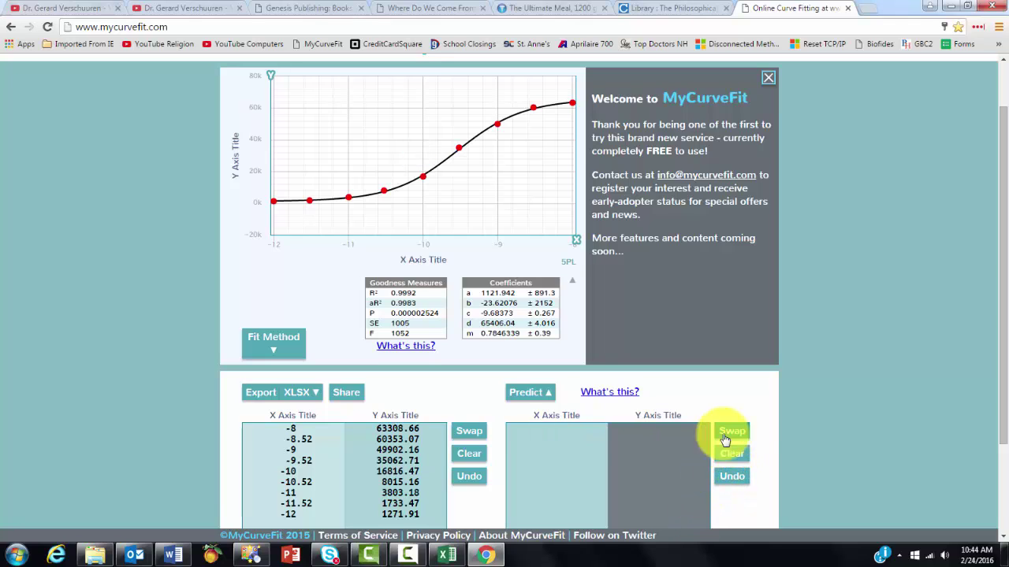
pyautogui.click(529, 394)
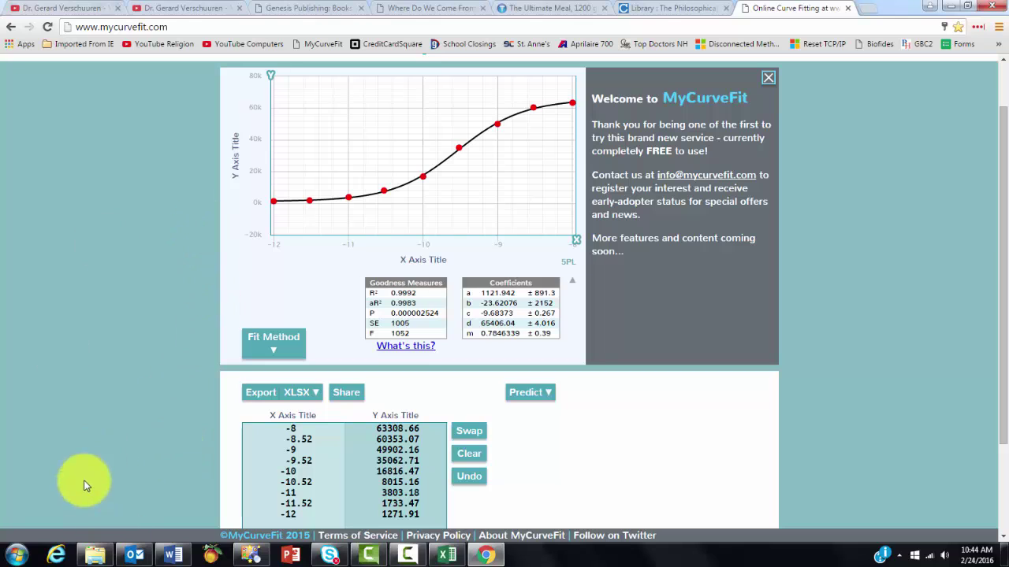
pyautogui.click(446, 556)
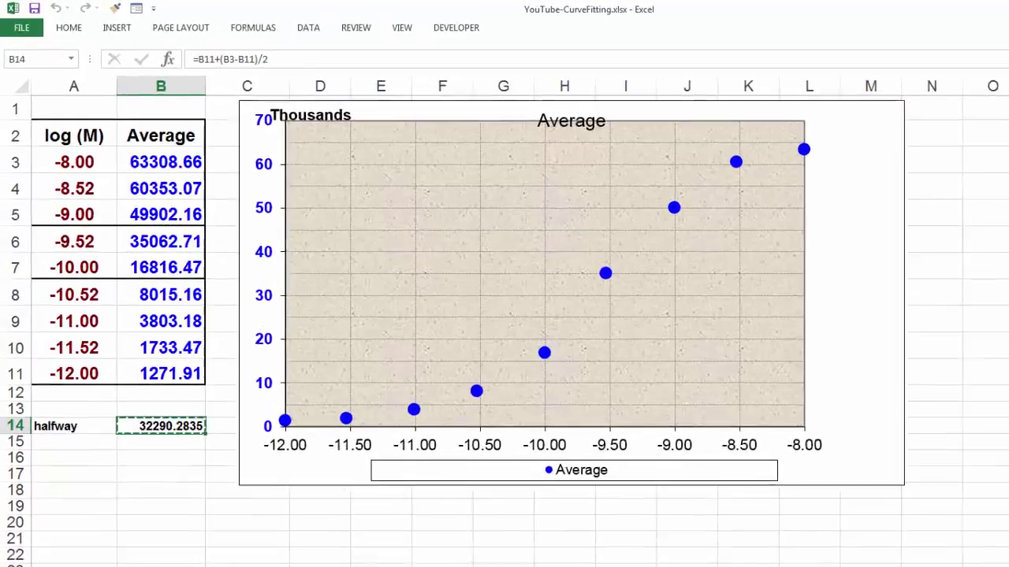
# Step: Copy the Length (mm) and Generation (d) values in B2:C15 of the PowerLabels sheet
pyautogui.click(325, 520)
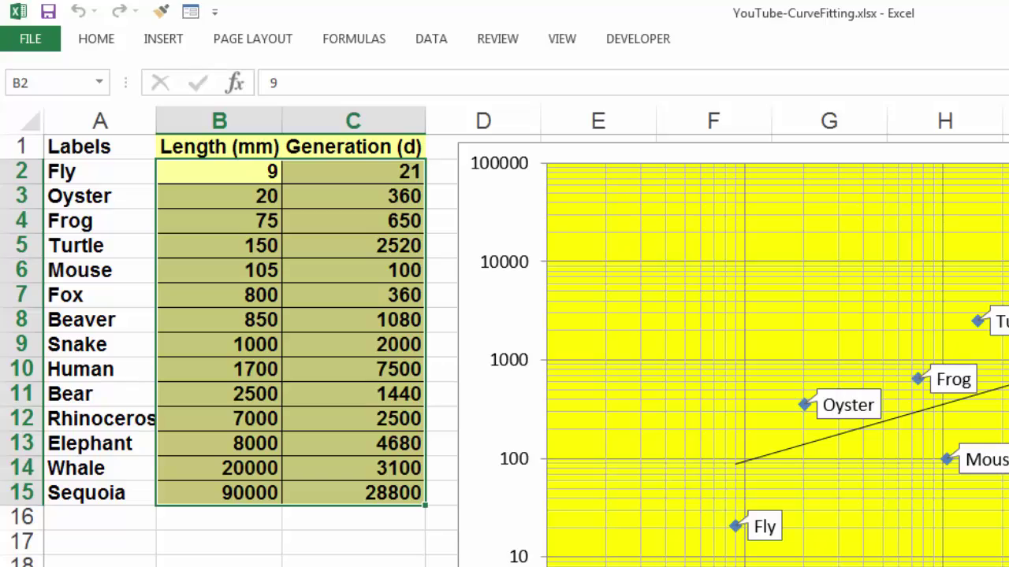
pyautogui.hotkey('ctrl', 'c')
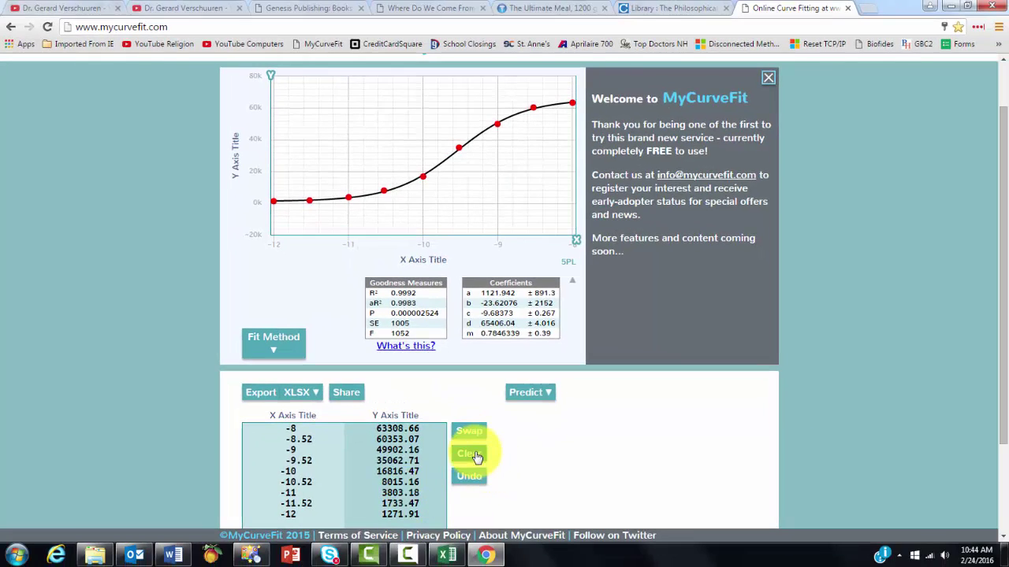
# Step: Replace the data with the 14 length/generation rows and fit a Power curve
pyautogui.click(468, 455)
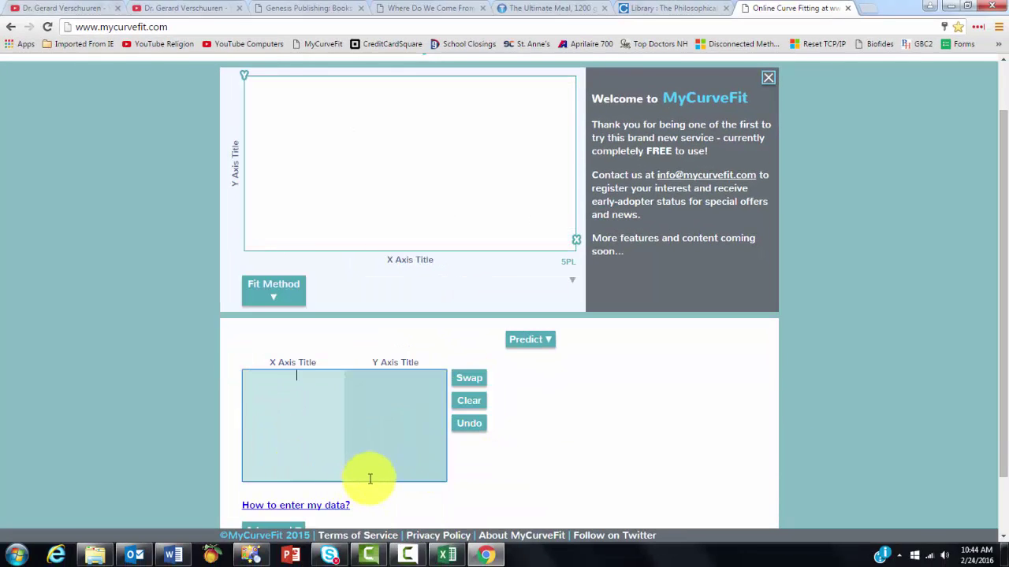
pyautogui.hotkey('ctrl', 'v')
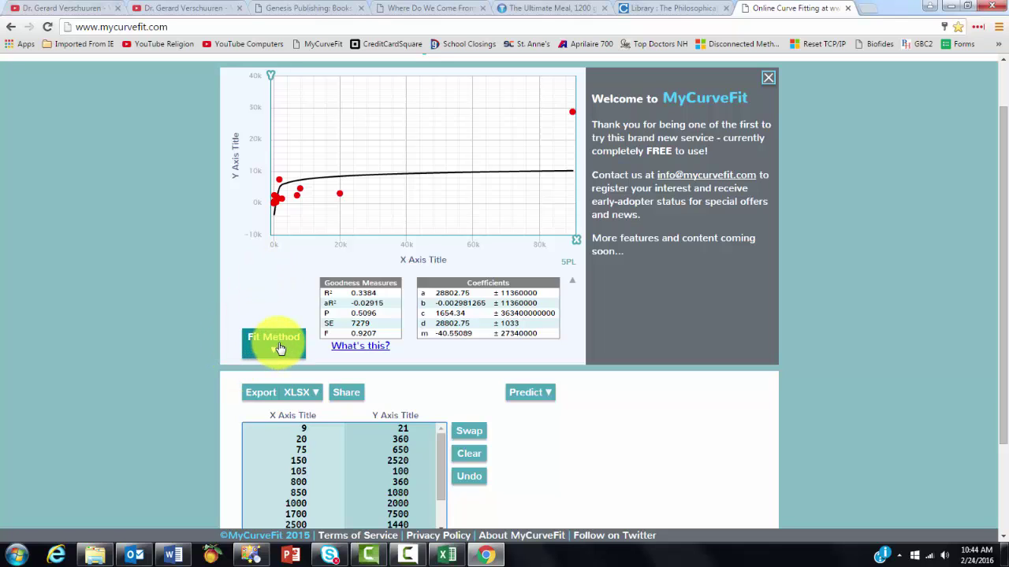
pyautogui.click(277, 346)
pyautogui.moveTo(275, 450)
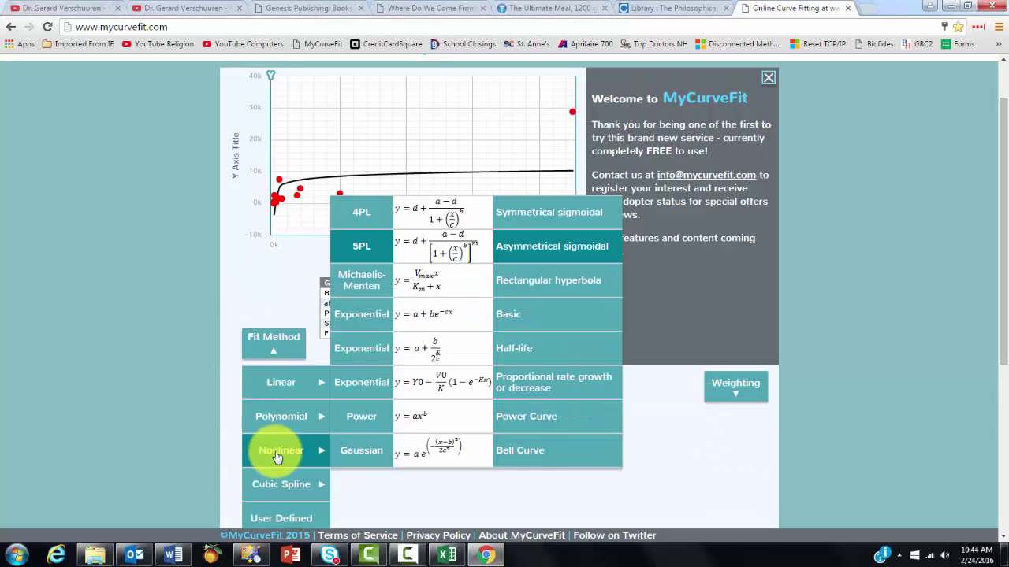
pyautogui.click(428, 421)
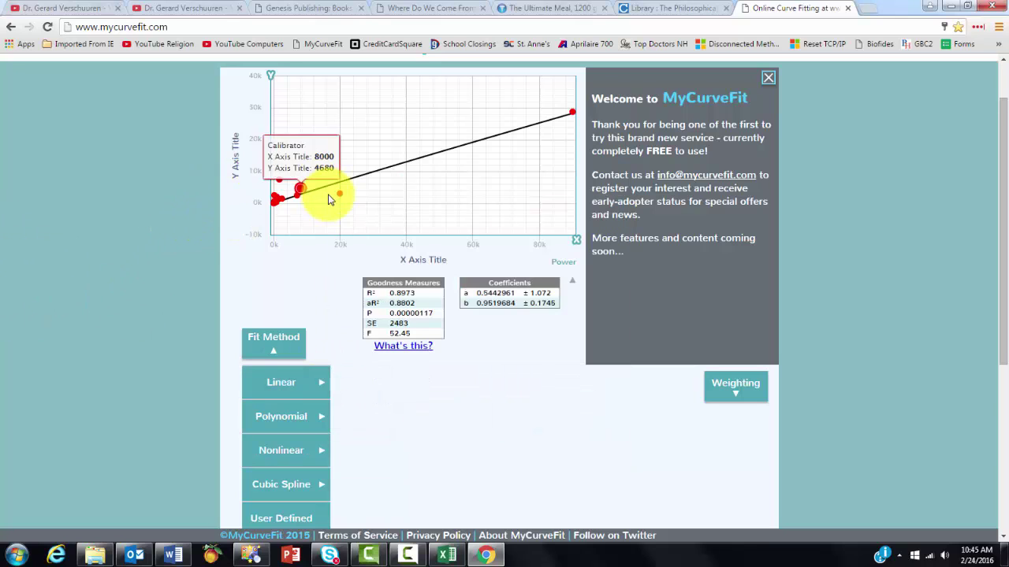
# Step: Set both the X and Y axes to logarithmic scale so the fit is a straight line
pyautogui.moveTo(302, 180)
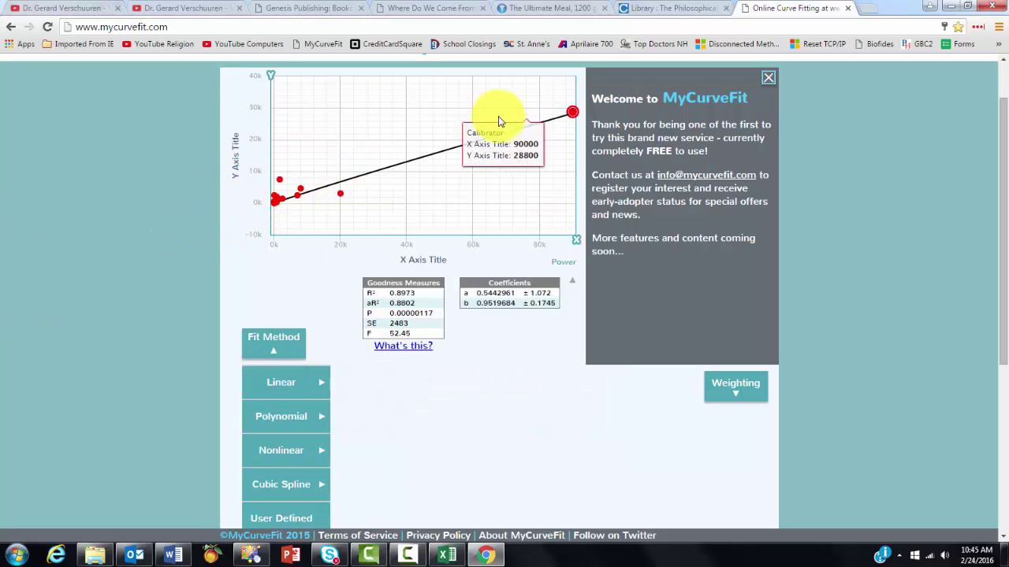
pyautogui.click(422, 263)
pyautogui.click(475, 317)
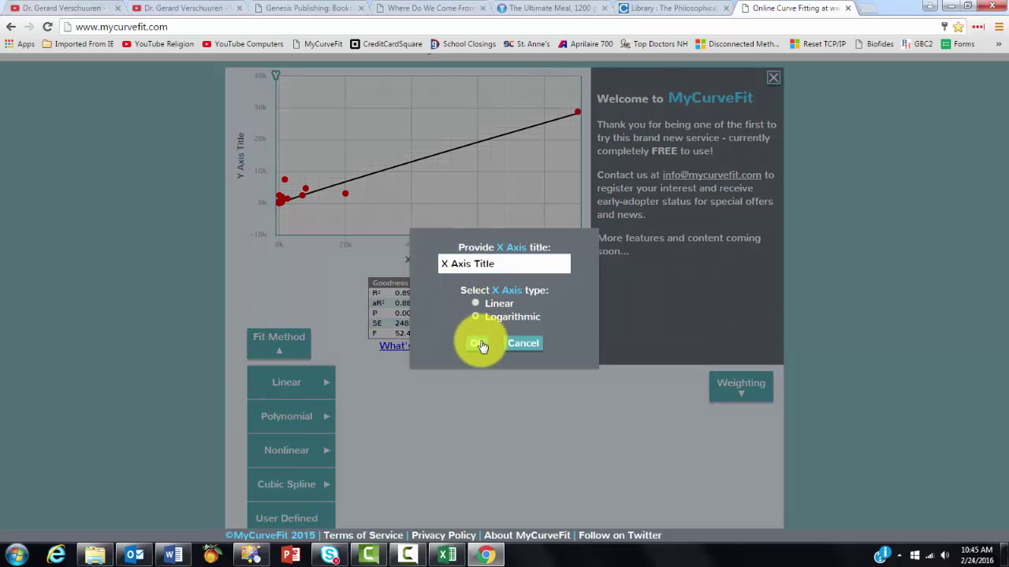
pyautogui.click(478, 345)
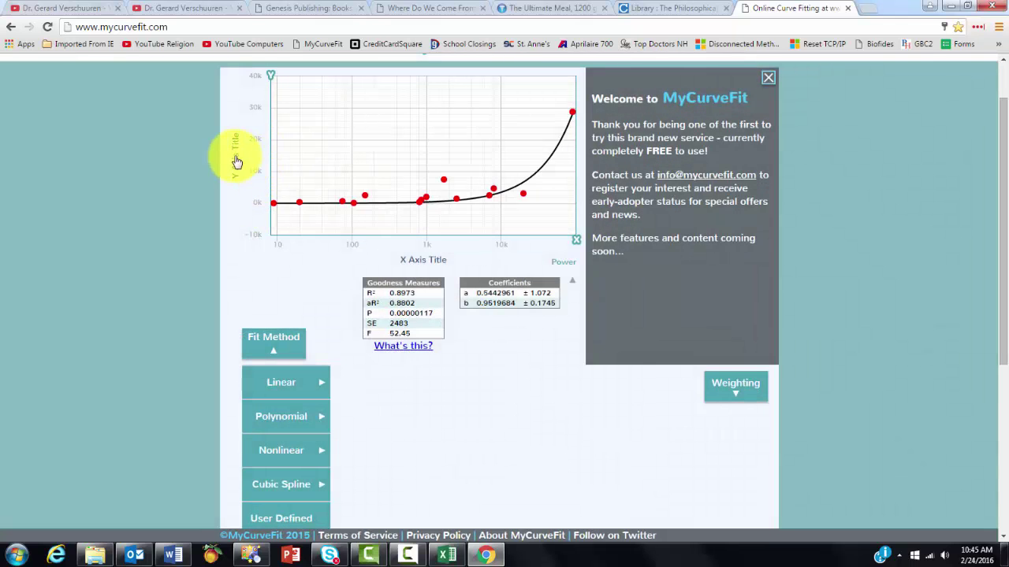
pyautogui.click(236, 162)
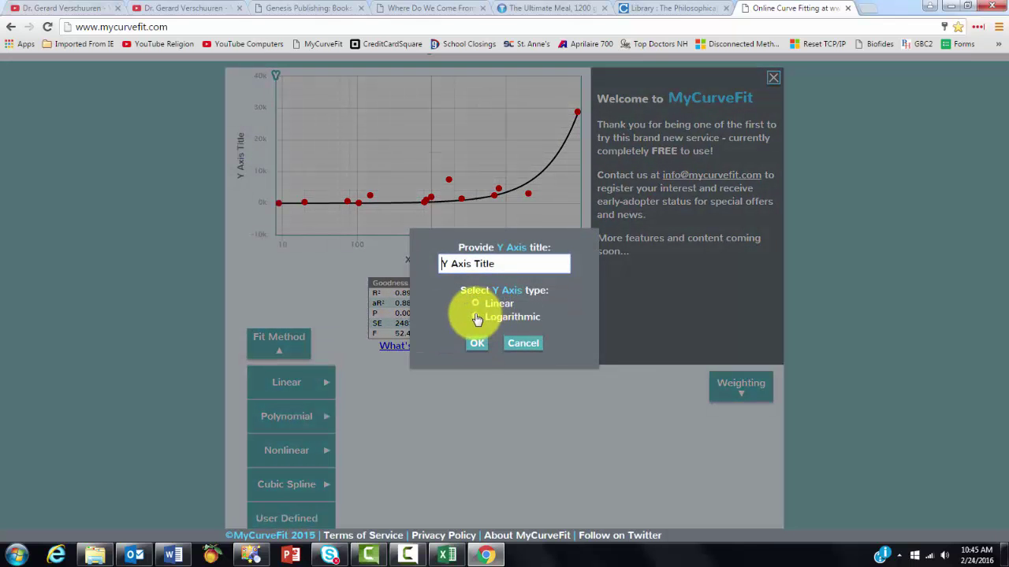
pyautogui.click(478, 346)
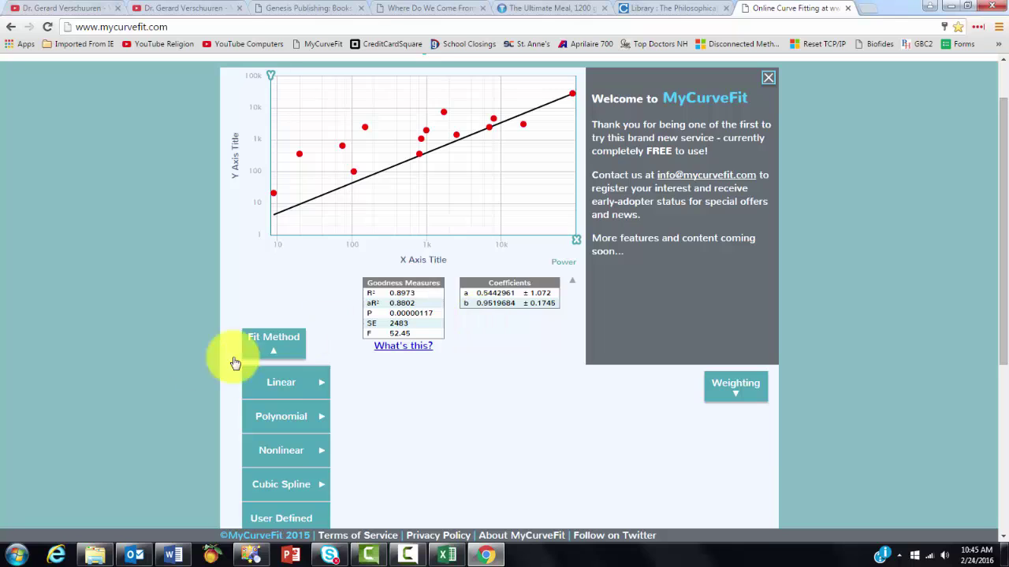
# Step: Label the lowest data point (X 9, Y 21) 'Fly' with a pale yellow background
pyautogui.moveTo(218, 375)
pyautogui.moveTo(275, 197)
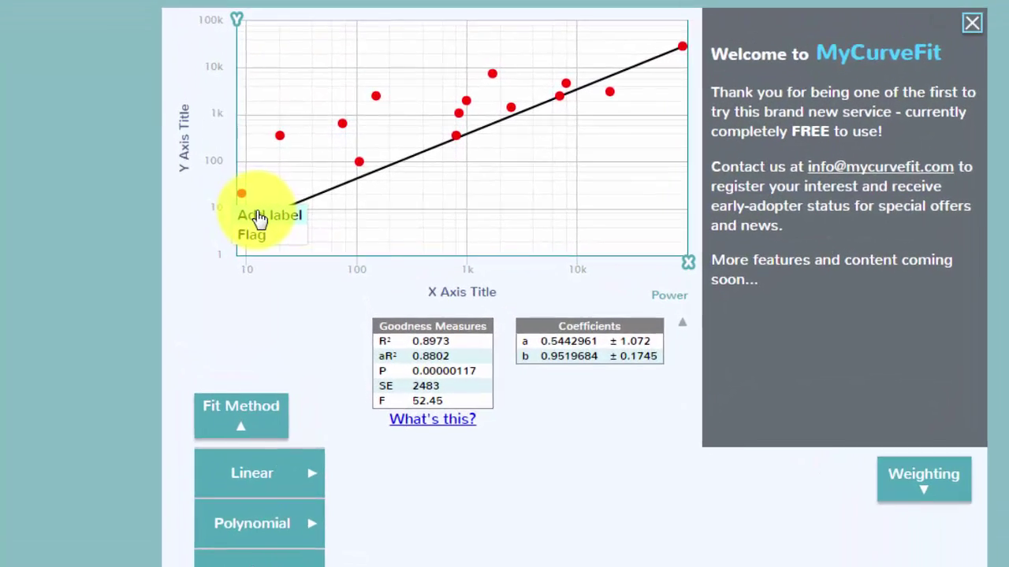
pyautogui.click(285, 208)
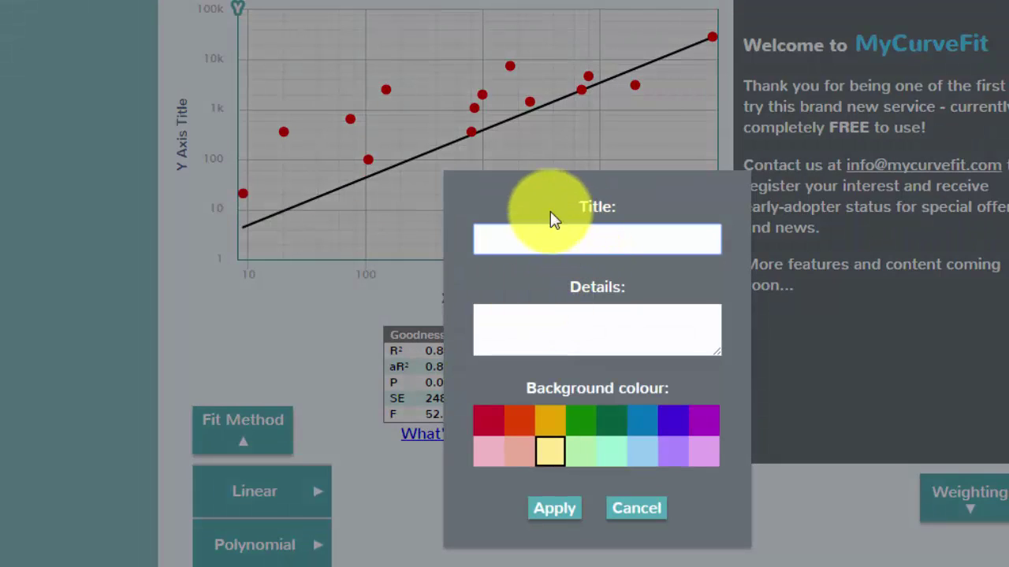
pyautogui.write('Fl')
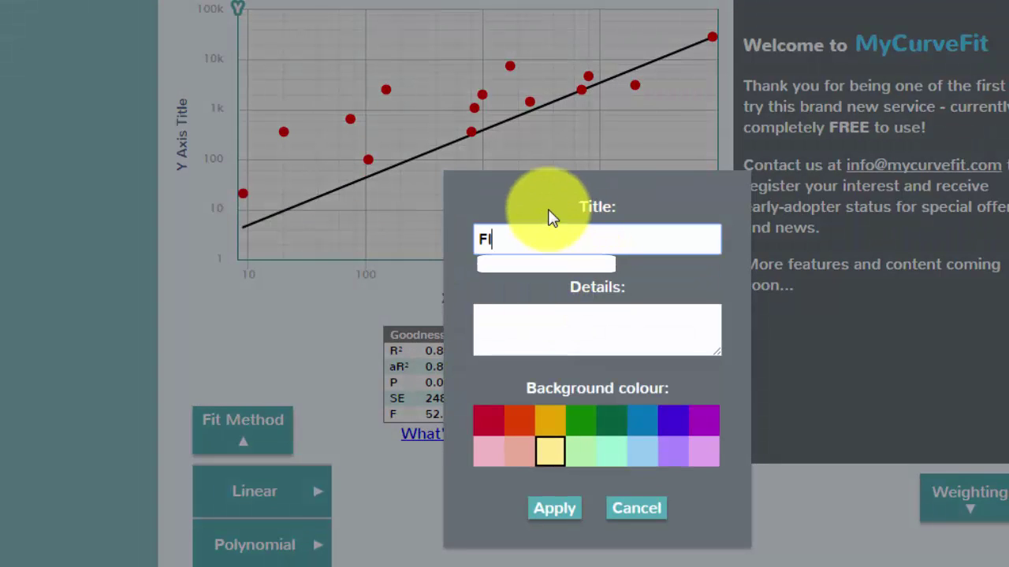
pyautogui.write('y')
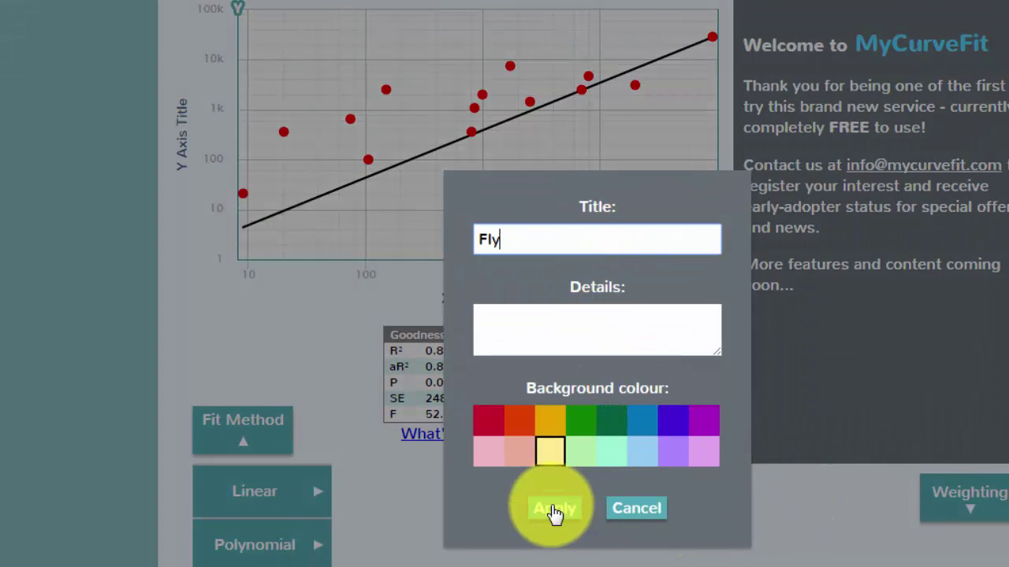
pyautogui.click(549, 506)
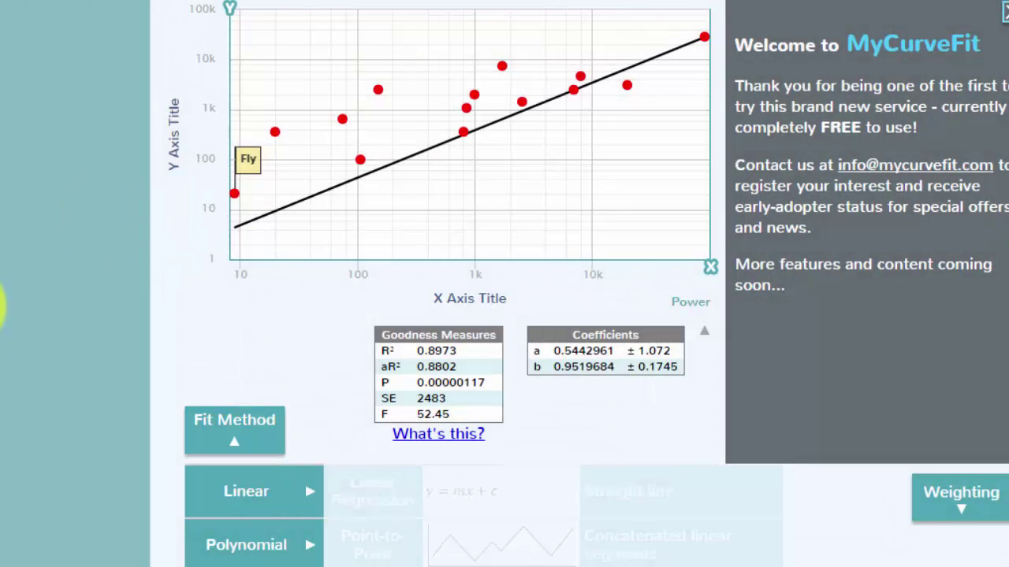
# Step: Collapse the fit method choices to reveal the data table
pyautogui.click(199, 439)
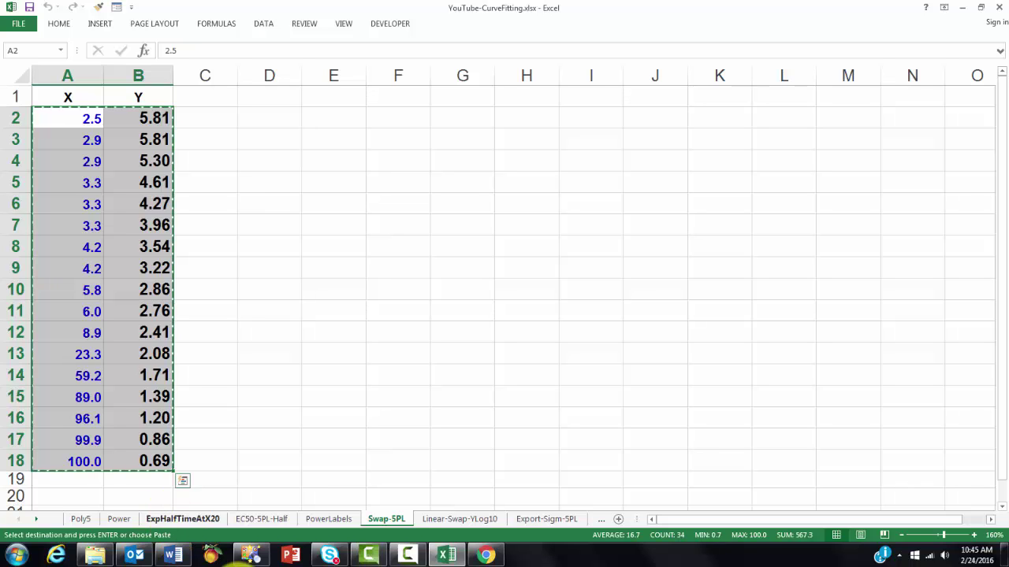
# Step: Replace the table with the pasted 17 Swap-5PL points and swap their X and Y columns
pyautogui.click(489, 556)
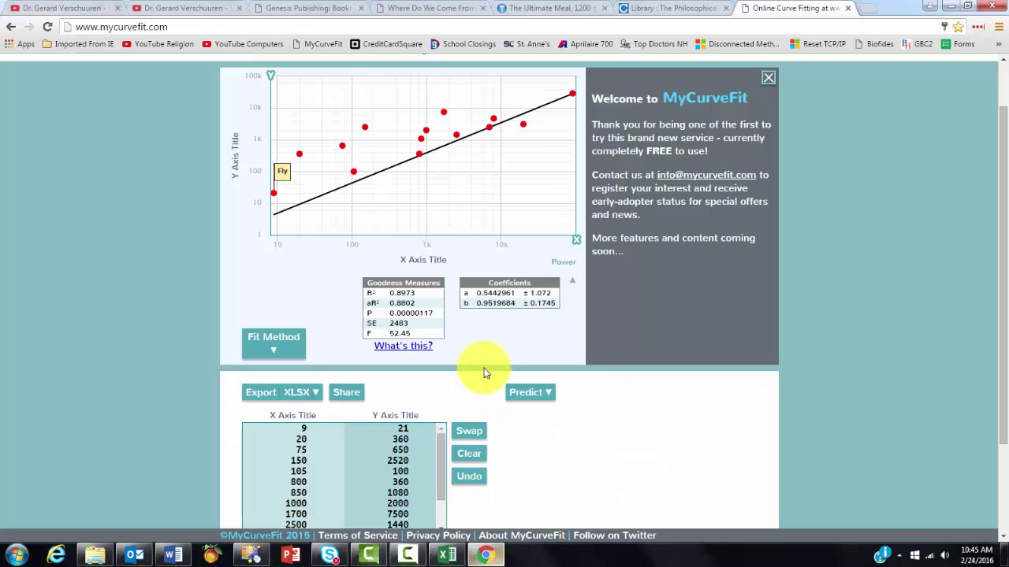
pyautogui.click(467, 454)
pyautogui.click(304, 381)
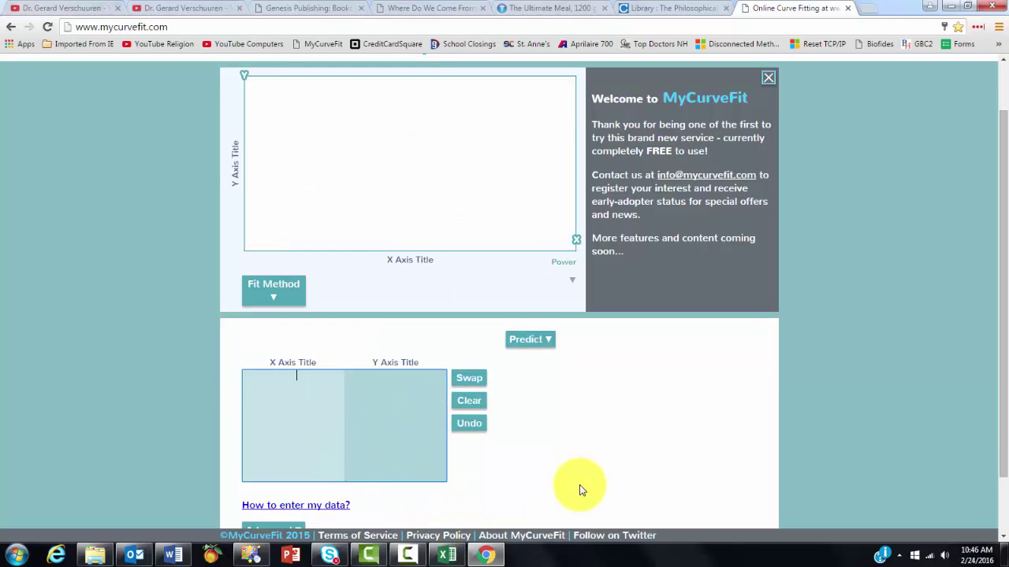
pyautogui.hotkey('ctrl', 'v')
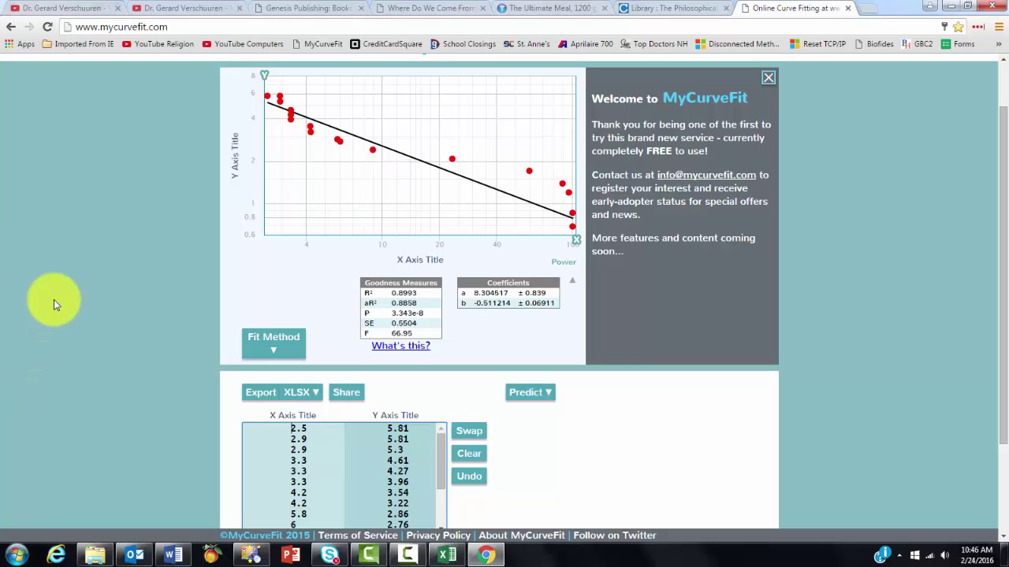
pyautogui.click(470, 432)
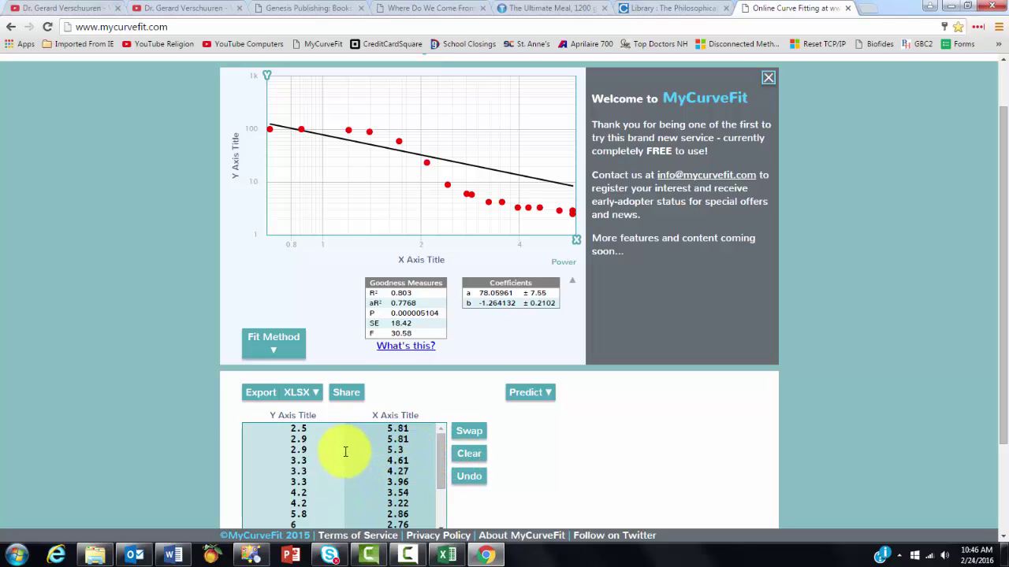
# Step: Fit an asymmetrical 5PL sigmoid to the data, giving R² 0.9999
pyautogui.click(275, 347)
pyautogui.moveTo(292, 446)
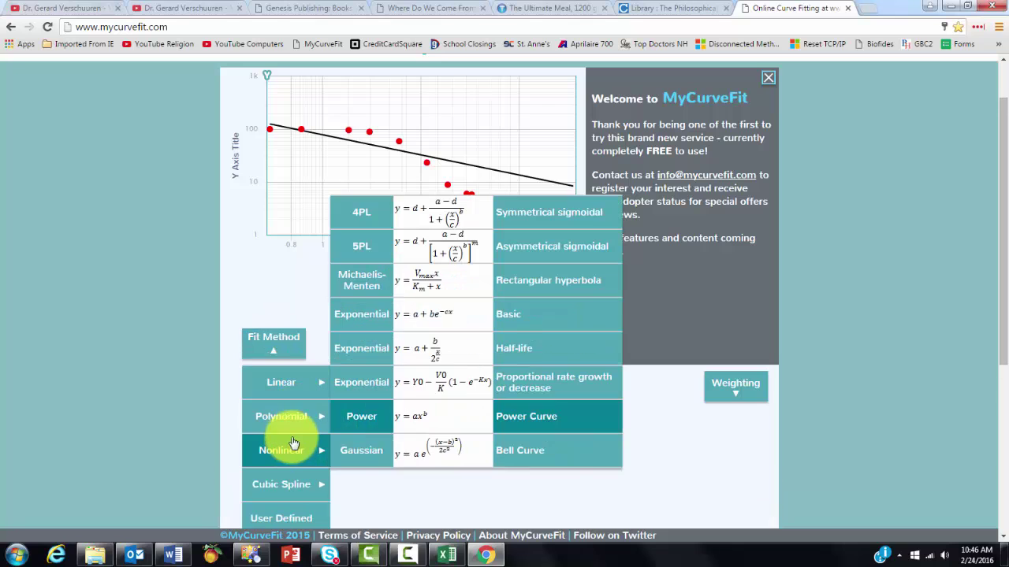
pyautogui.click(413, 254)
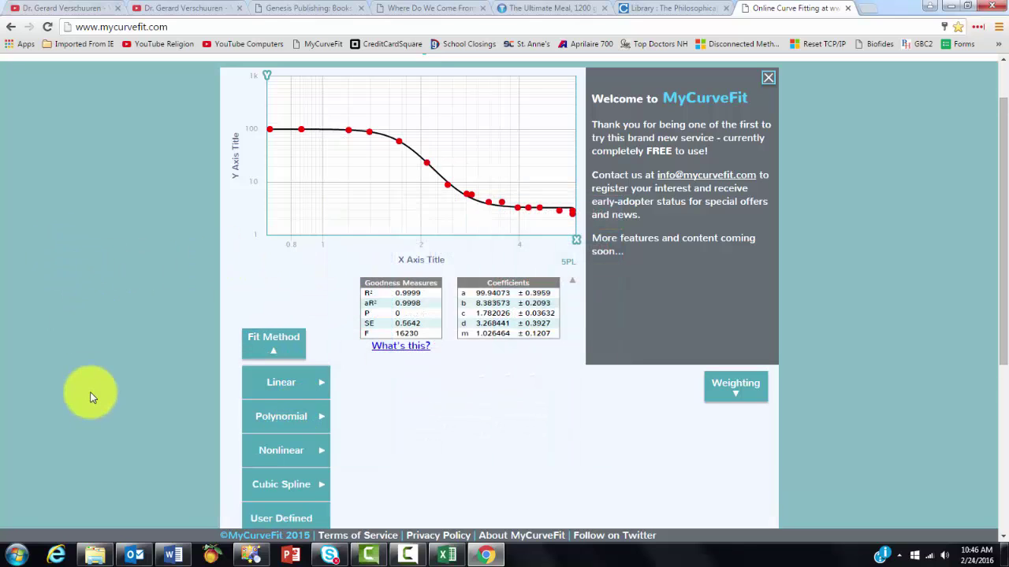
# Step: Bring up Excel's Linear-Swap-YLog10 sheet with its X and Y values in A2:B13
pyautogui.click(447, 555)
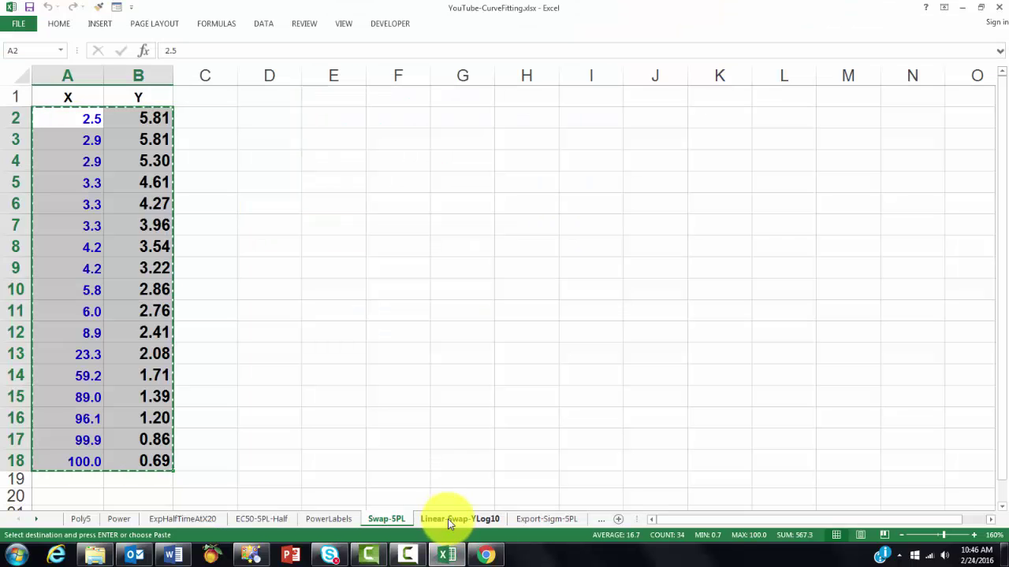
pyautogui.click(446, 523)
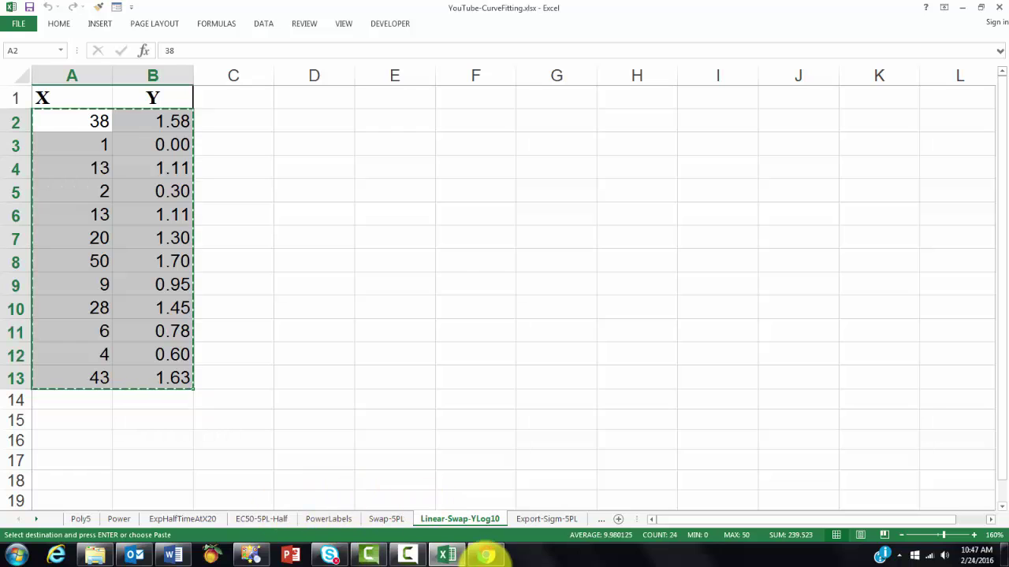
# Step: Clear the previous fit and paste the Linear-Swap-YLog10 data into MyCurveFit's table
pyautogui.click(496, 557)
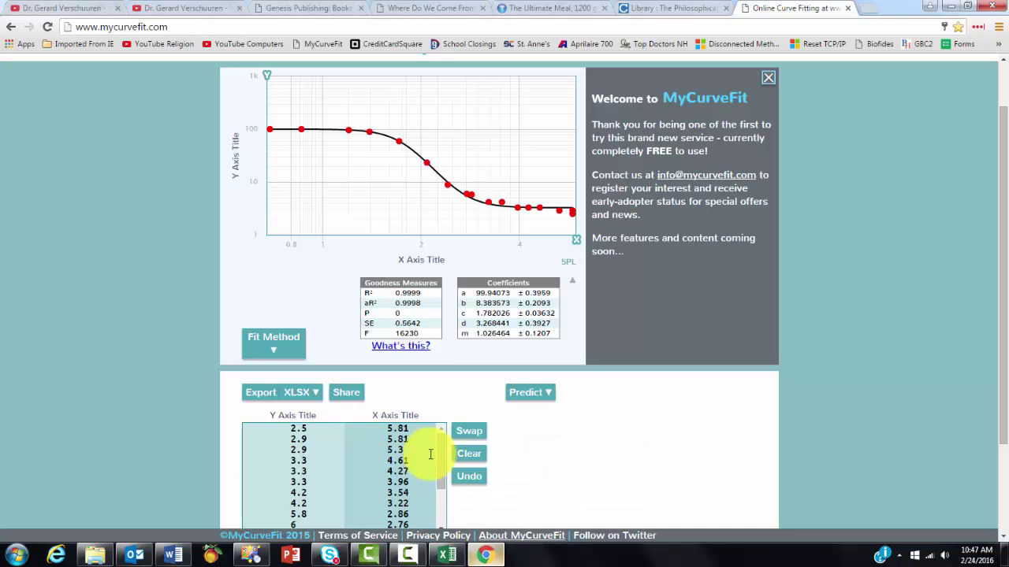
pyautogui.click(471, 455)
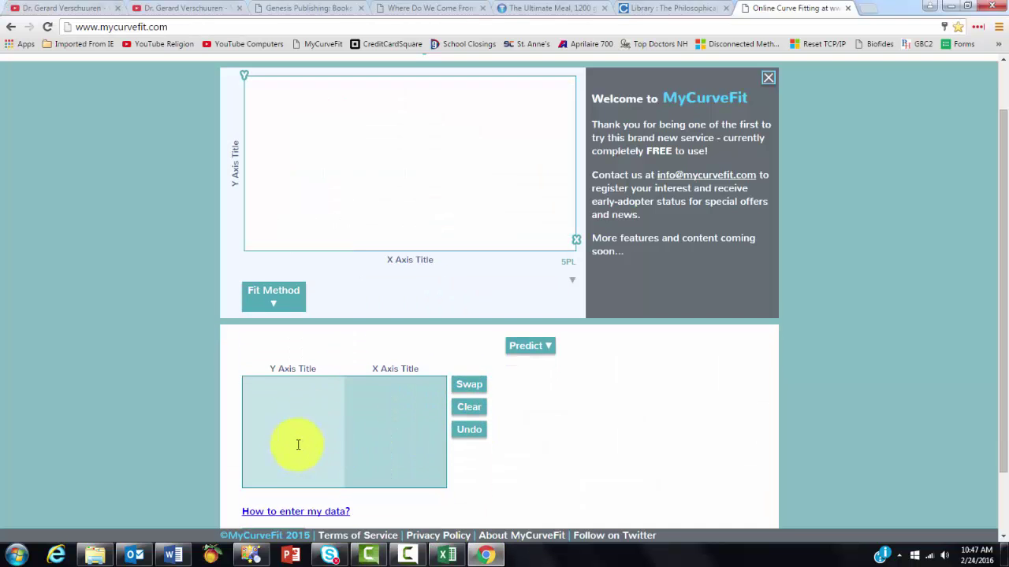
pyautogui.click(298, 376)
pyautogui.hotkey('ctrl', 'v')
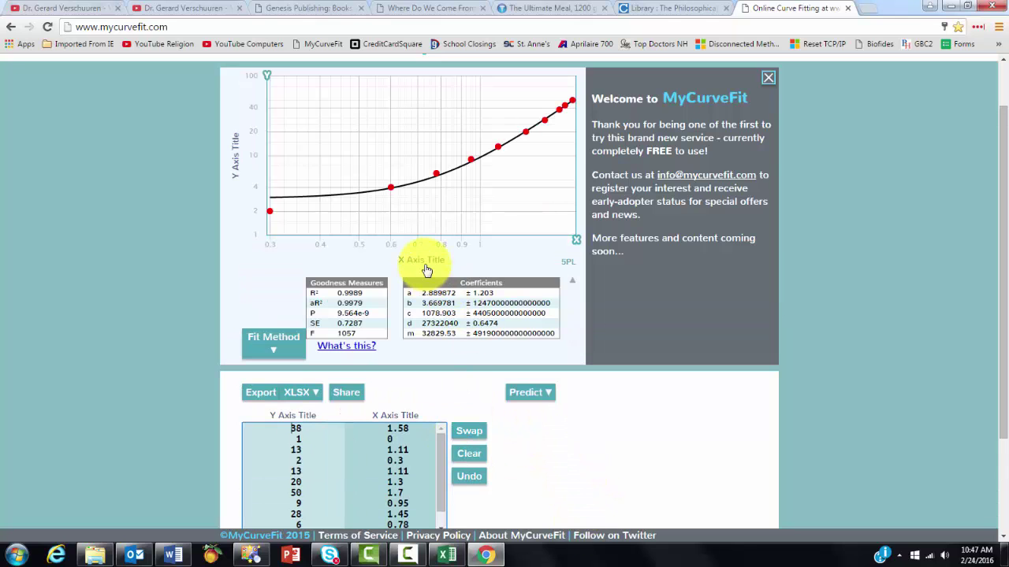
# Step: Set both the X axis and the Y axis to a linear scale
pyautogui.click(424, 261)
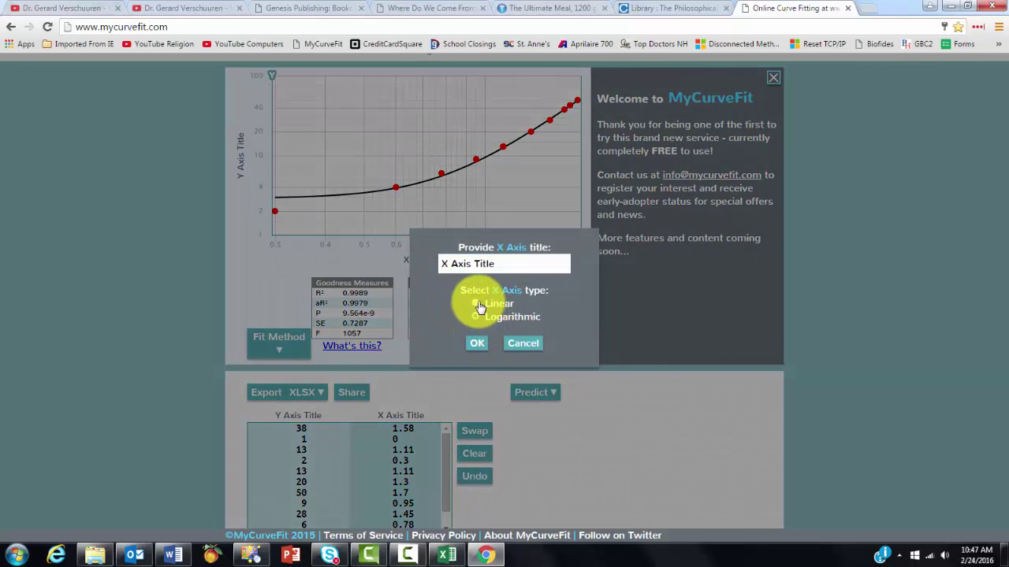
pyautogui.click(479, 345)
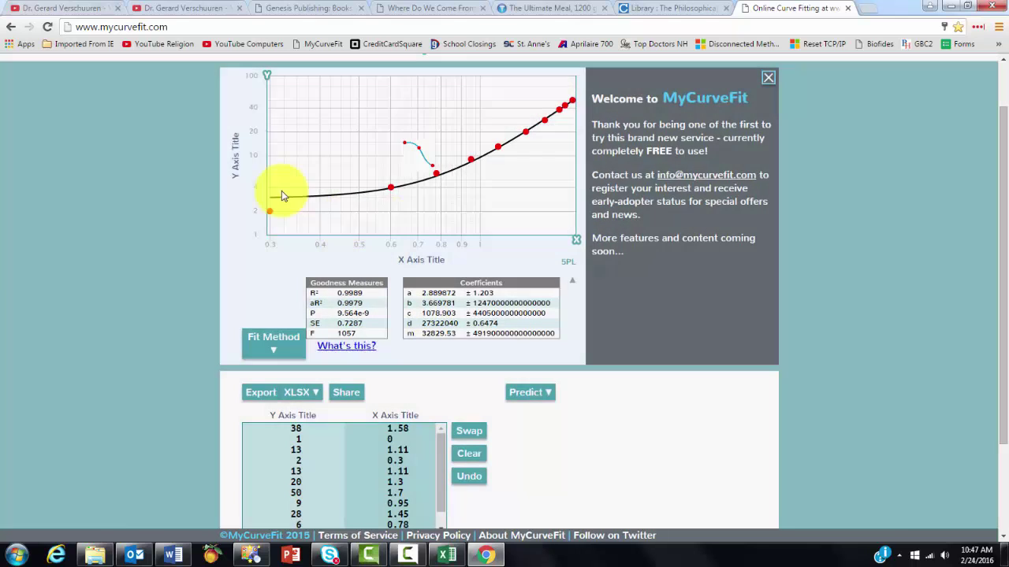
pyautogui.click(235, 167)
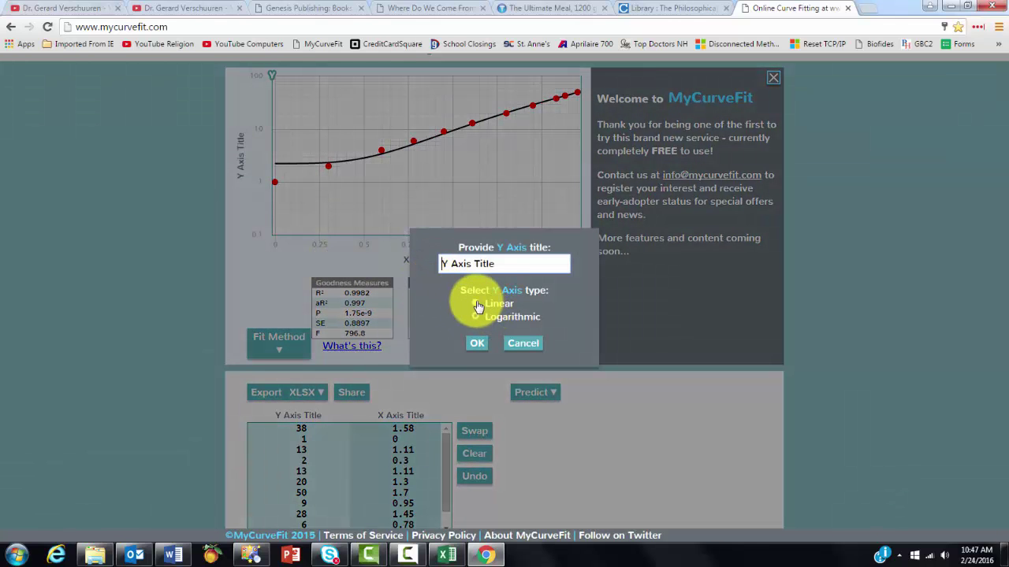
pyautogui.click(478, 307)
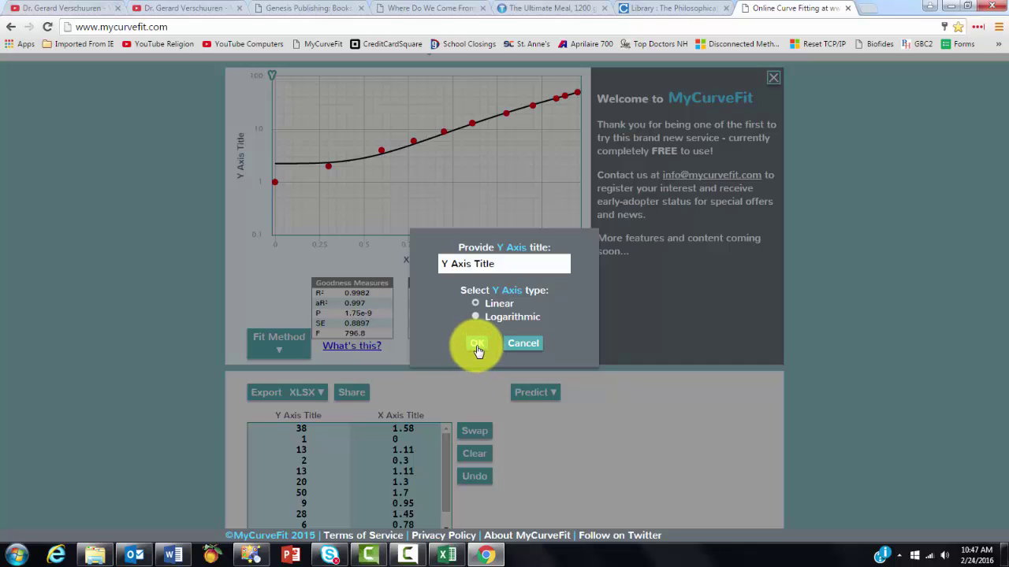
pyautogui.click(476, 344)
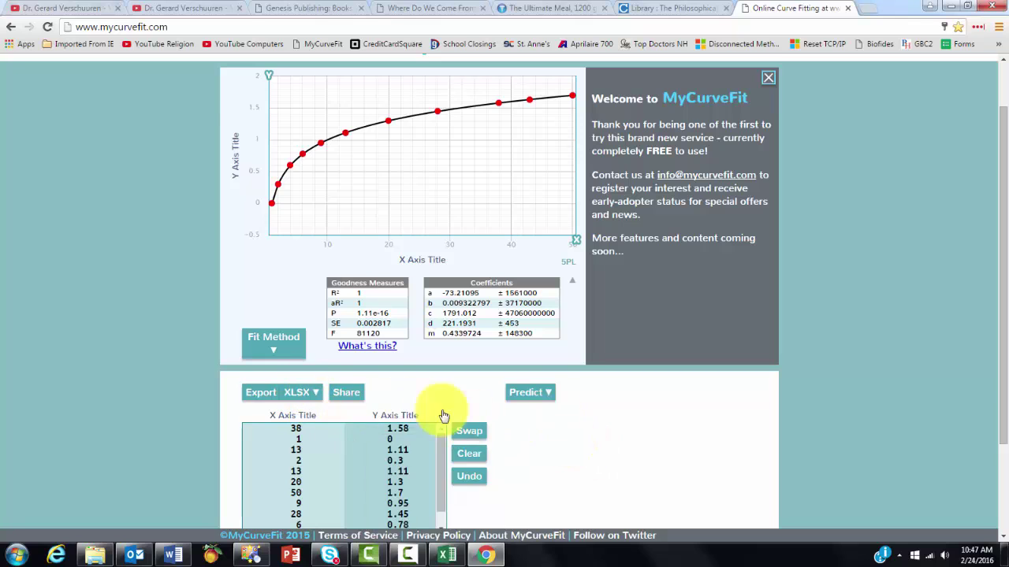
# Step: Apply a Log 10 transform to the Y data in the Advanced options
pyautogui.scroll(-3, 613, 423)
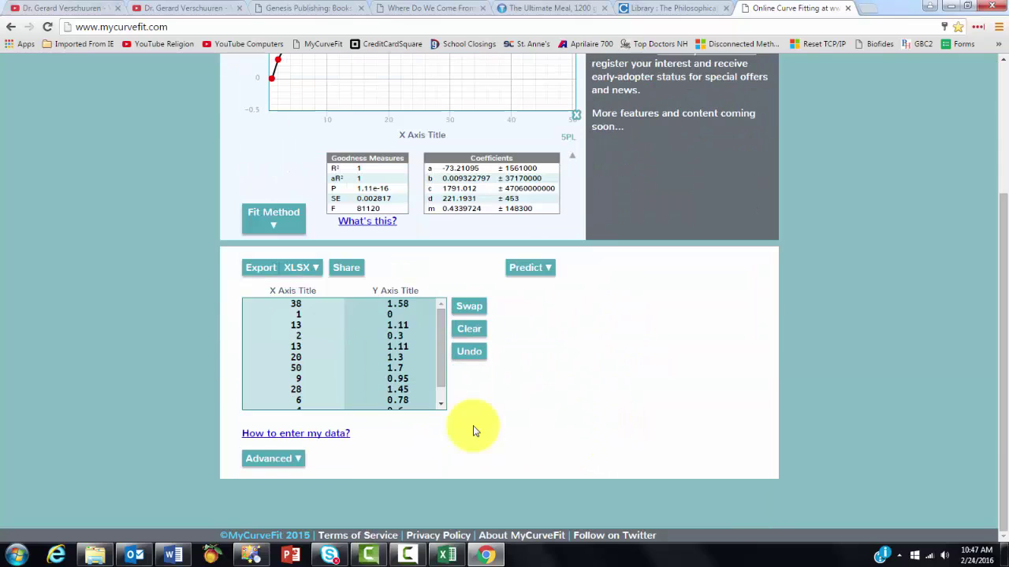
pyautogui.click(283, 460)
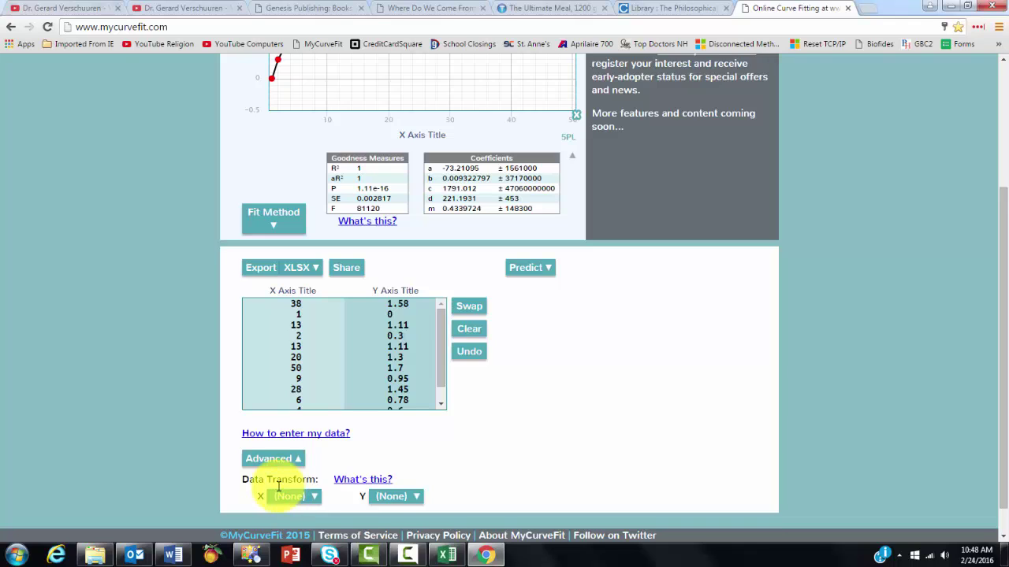
pyautogui.click(419, 498)
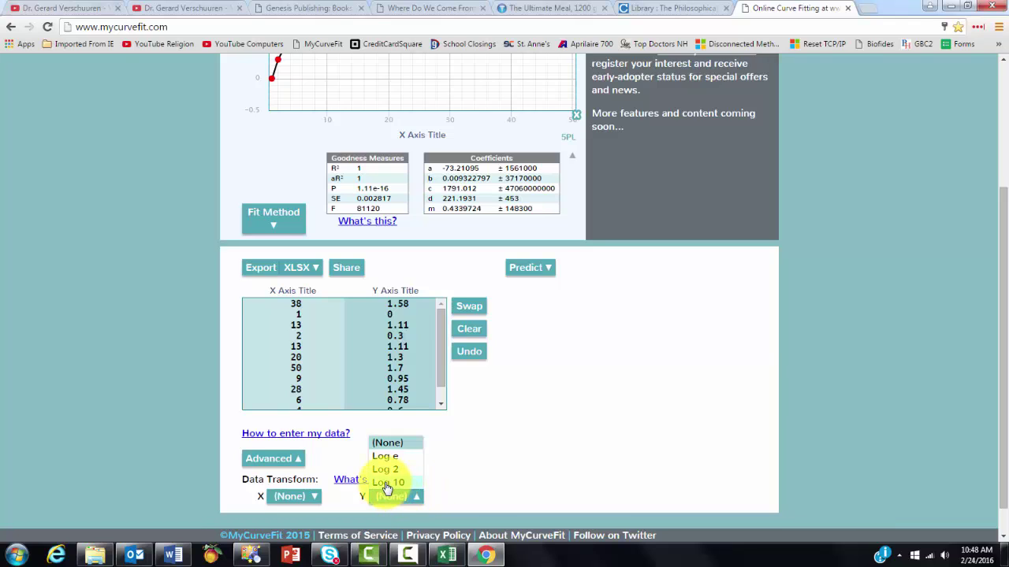
pyautogui.click(386, 483)
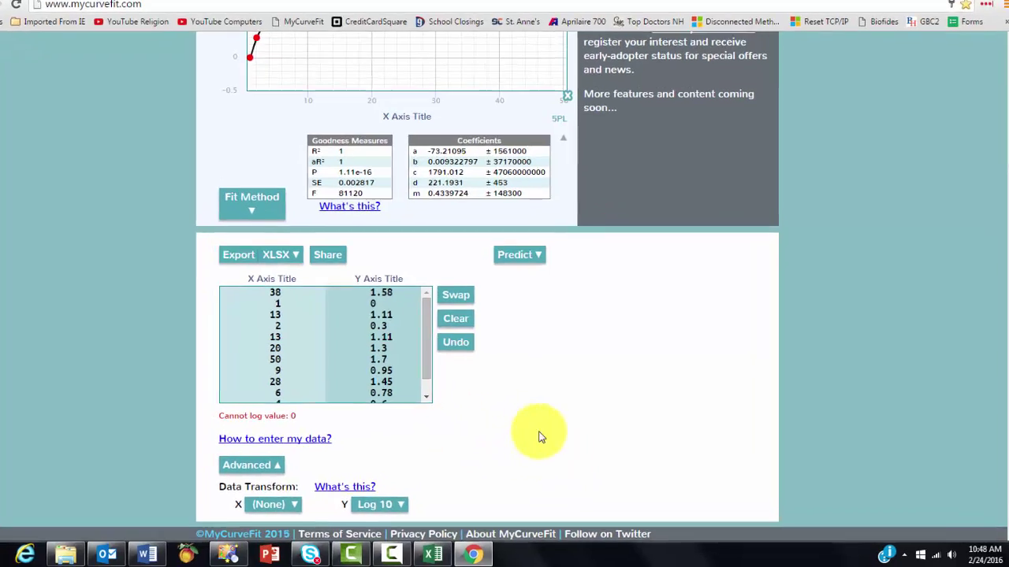
pyautogui.scroll(2, 572, 434)
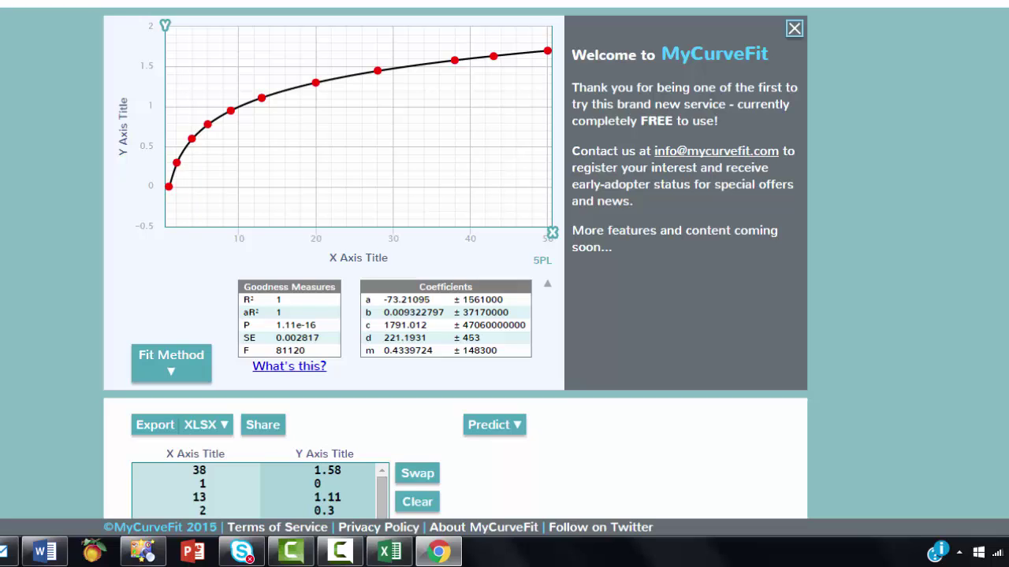
# Step: Bring Excel forward showing the Export-Sigm-5PL concentration and absorption data
pyautogui.click(393, 553)
pyautogui.click(547, 518)
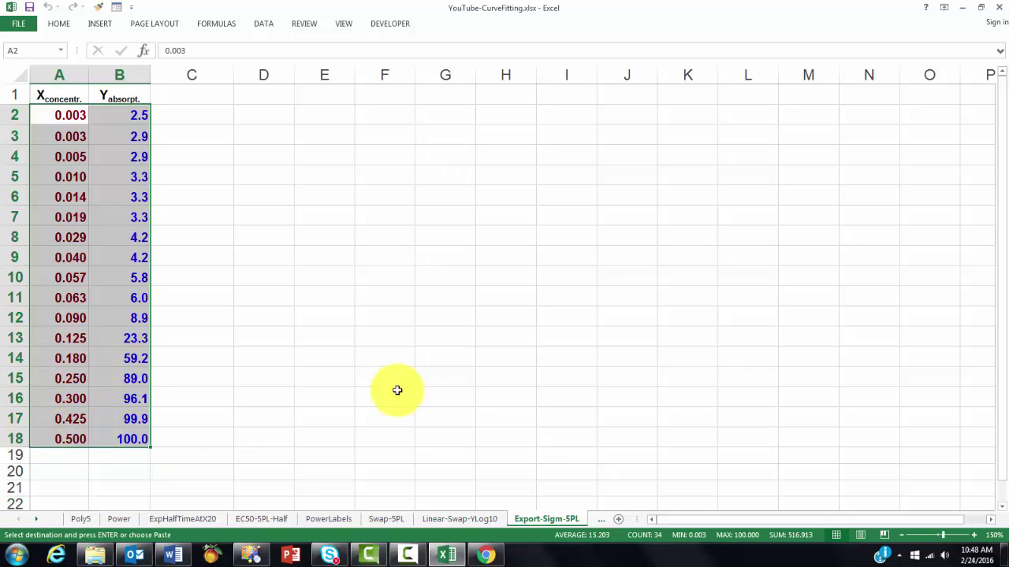
# Step: Clear the old fit and reset the Y data transform to (None)
pyautogui.moveTo(477, 556)
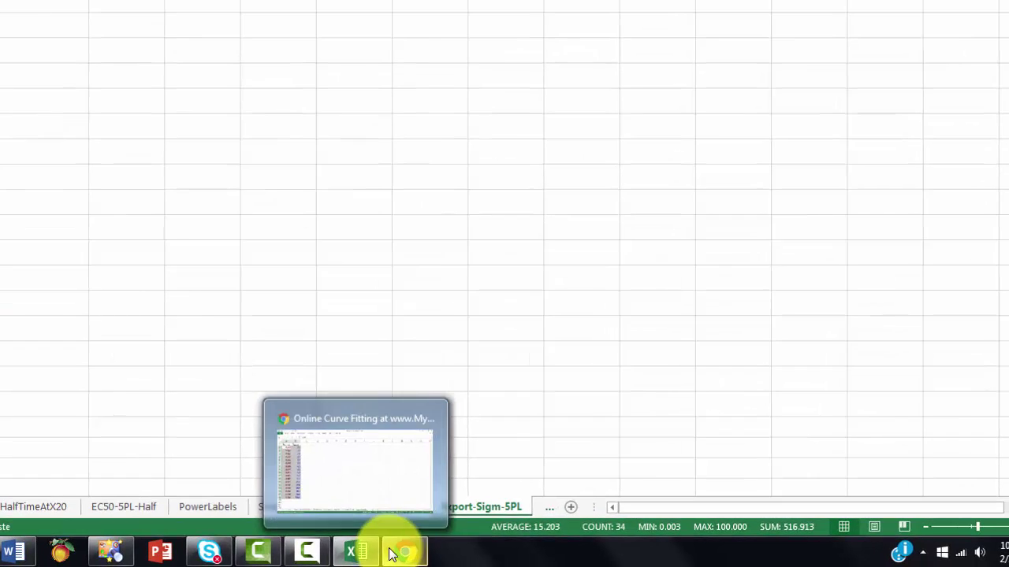
pyautogui.click(392, 554)
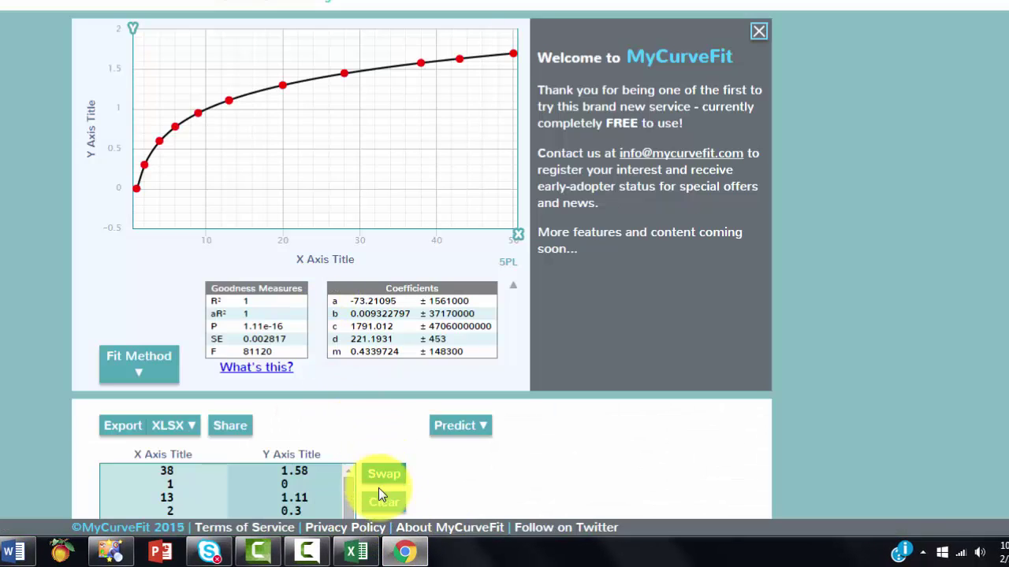
pyautogui.click(390, 512)
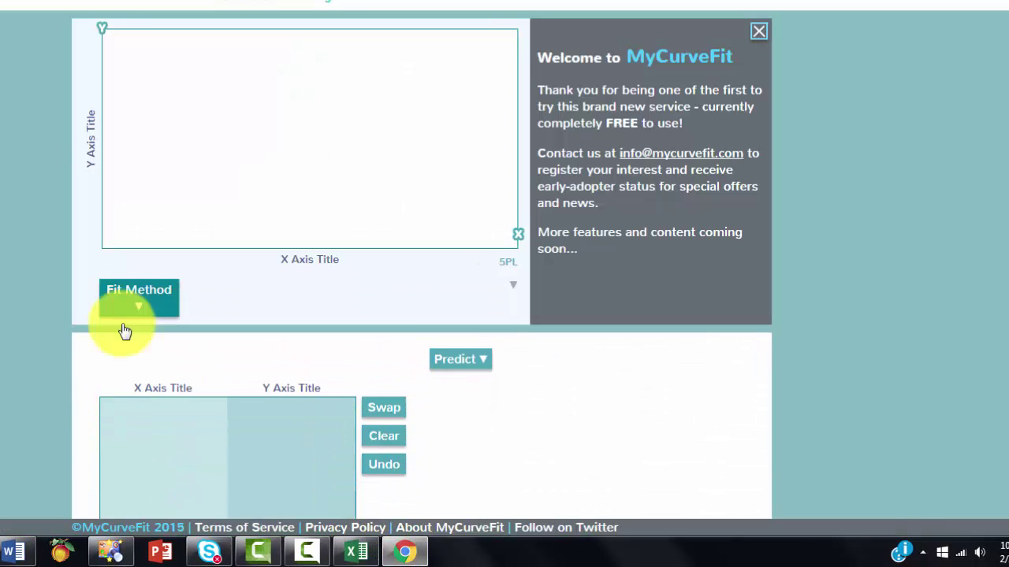
pyautogui.scroll(-1, 475, 427)
pyautogui.scroll(-2, 473, 426)
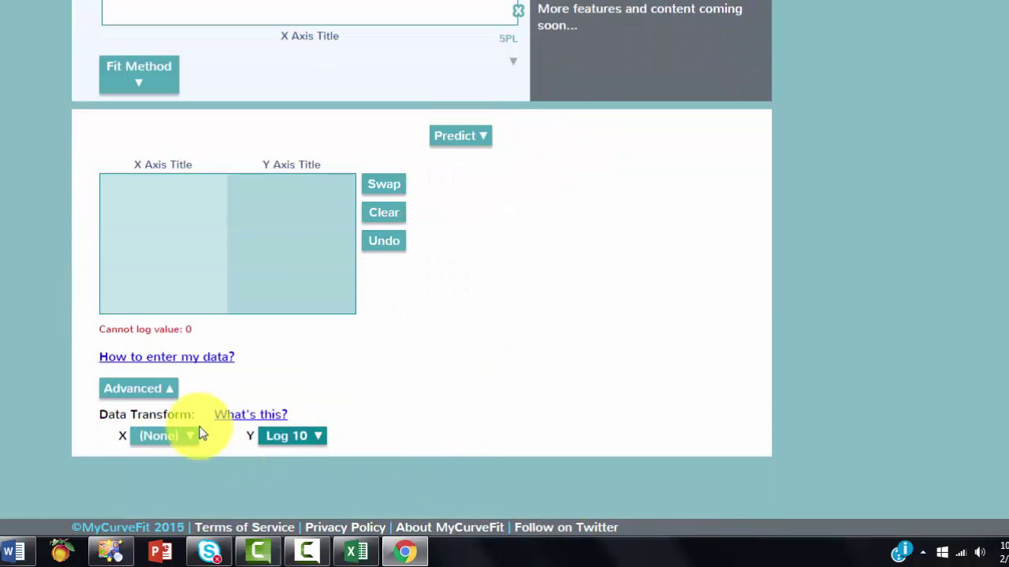
pyautogui.click(319, 441)
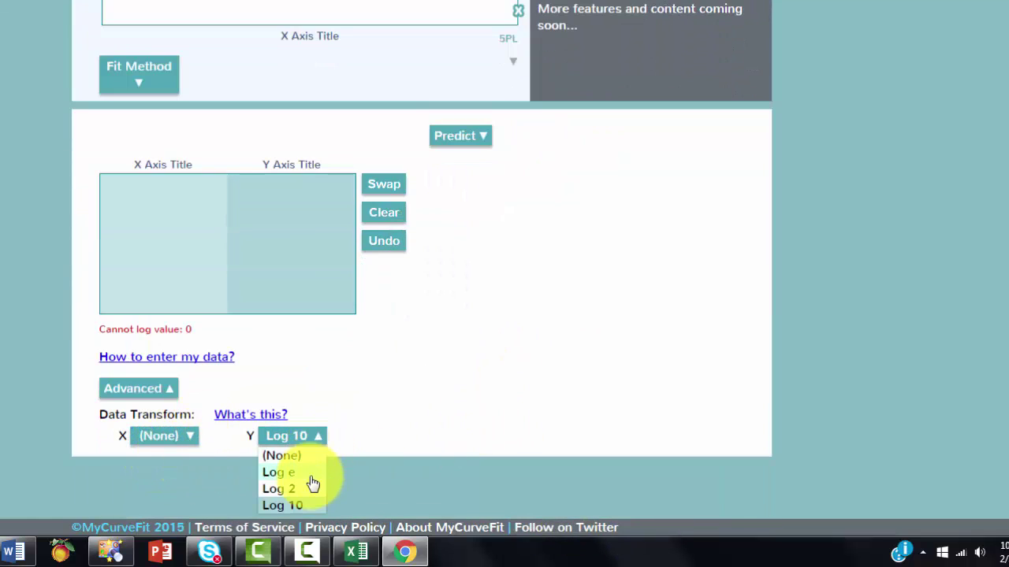
pyautogui.click(287, 455)
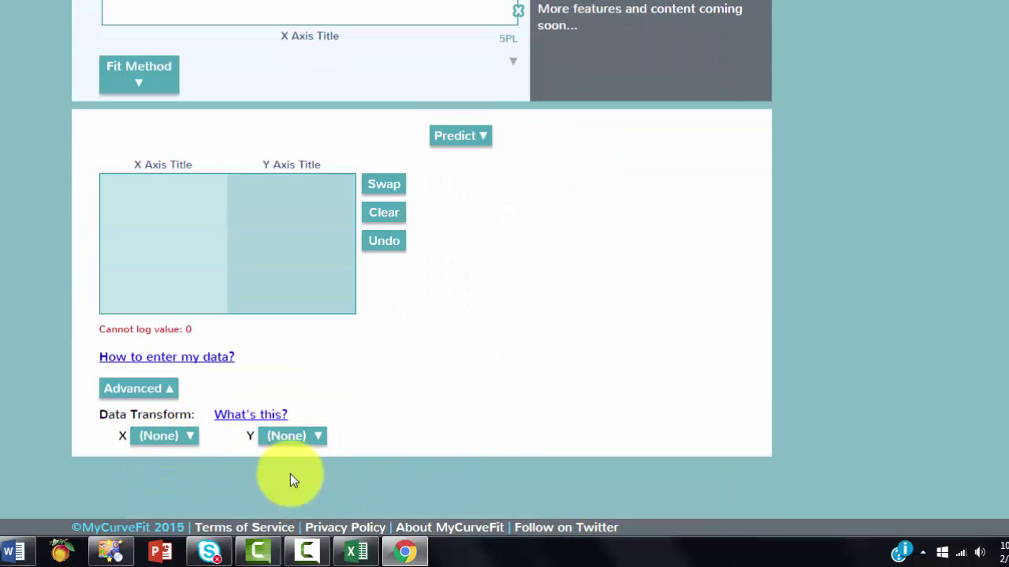
pyautogui.click(130, 391)
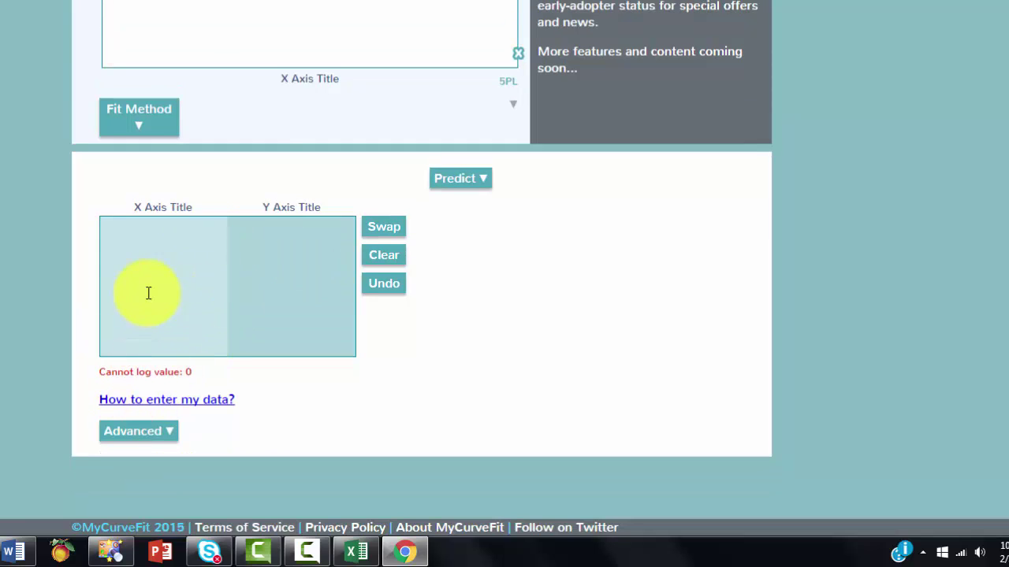
# Step: Paste the 17 concentration/absorption points and fit them with a Nonlinear 5PL curve
pyautogui.click(163, 272)
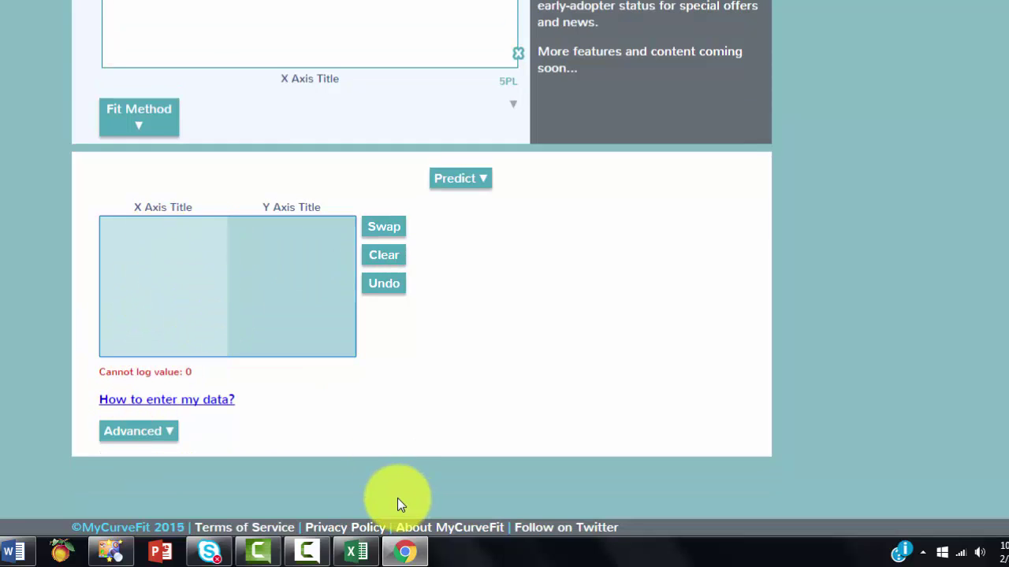
pyautogui.write('0.003\t2.5 0.003\t2.9 0.005\t2.9 0.01\t3.3 0.014\t3.3 0.019\t3.3 0.029\t4.2 0.04\t4.2 0.057\t5.8 0.063\t6.0 0.090\t8.9 0.125\t23.5 0.180\t59.2 0.250\t89.0 0.300\t96.1 0.425\t99.9 0.500\t100.0')
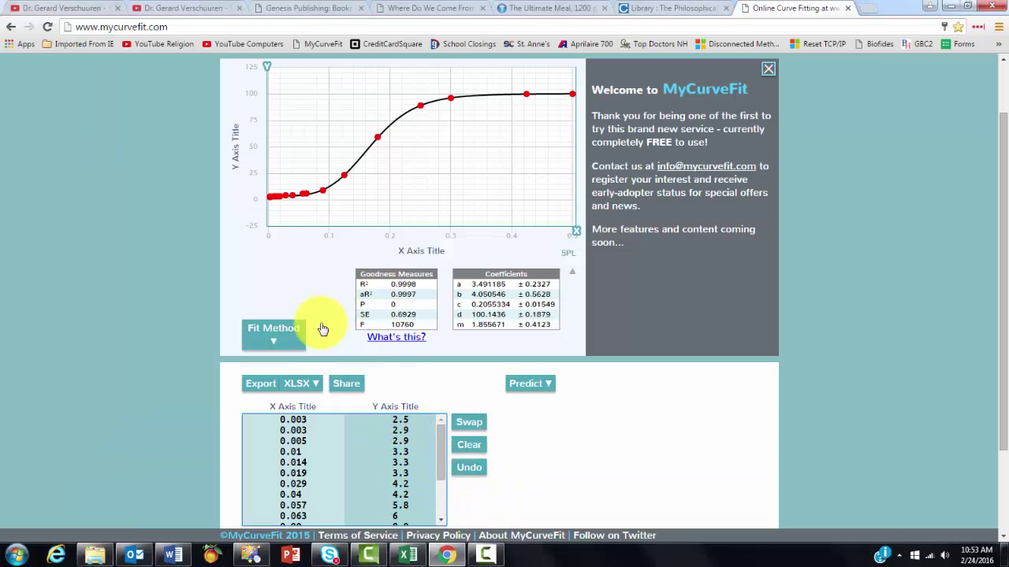
pyautogui.click(285, 335)
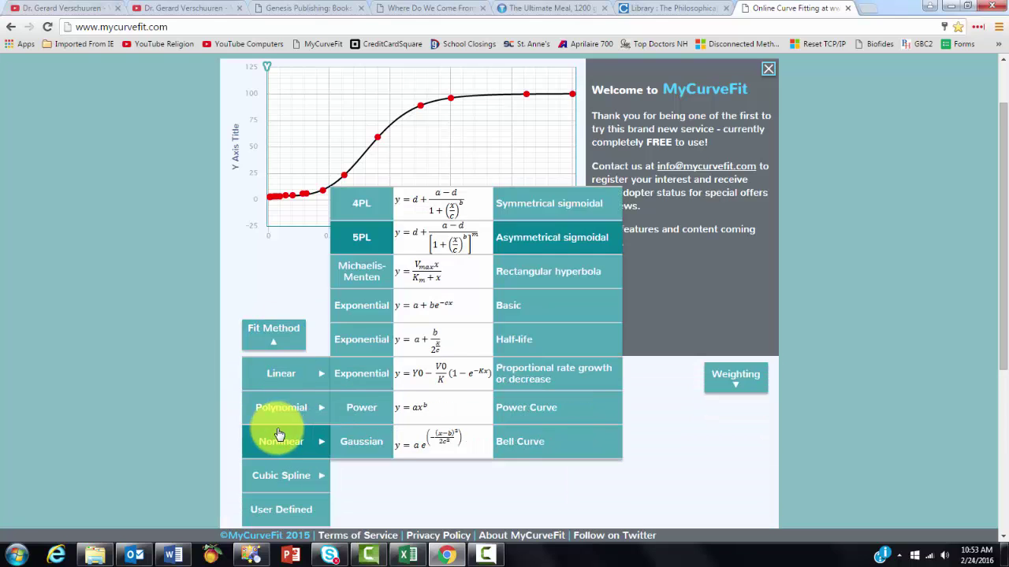
pyautogui.moveTo(302, 436)
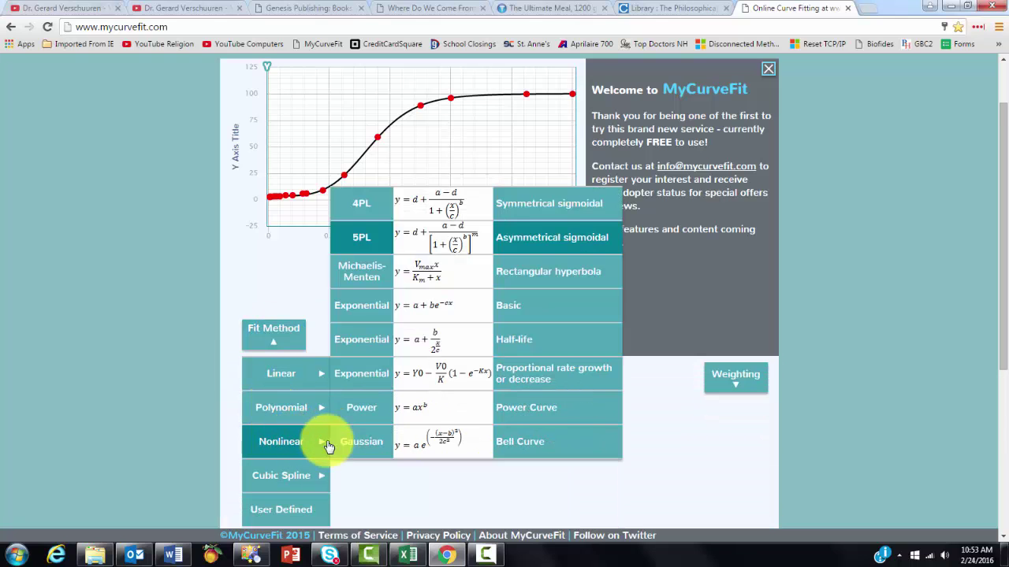
pyautogui.click(535, 246)
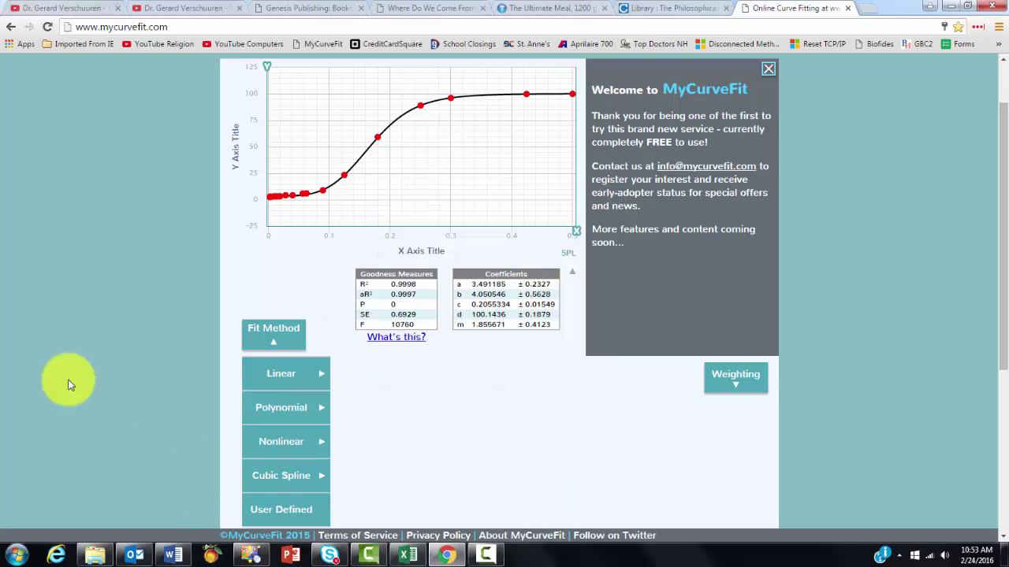
# Step: Close the fit method list and open the Export XLSX format options
pyautogui.click(260, 331)
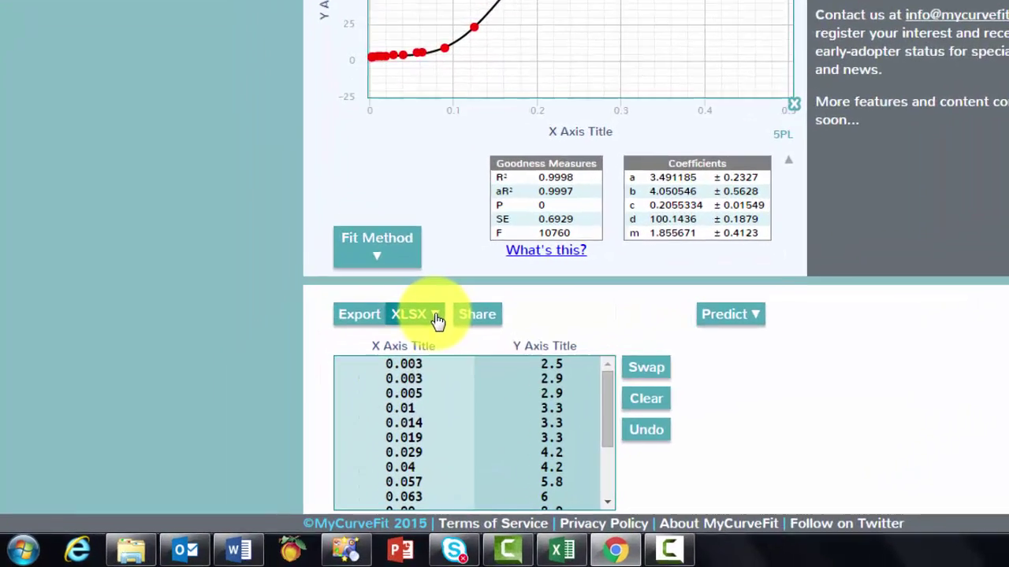
pyautogui.click(301, 386)
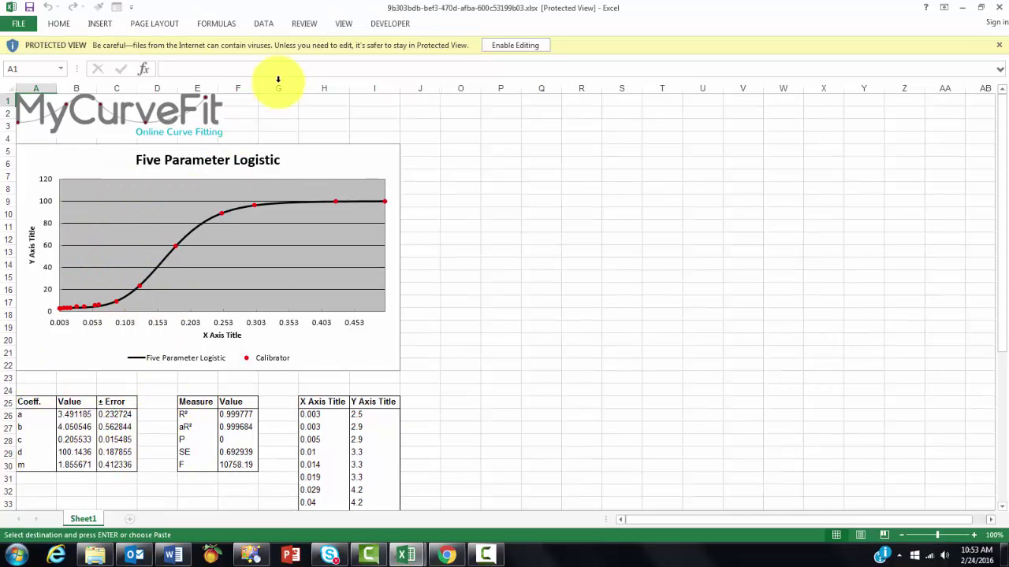
# Step: Enable editing of the exported workbook and check the chart's plot area options
pyautogui.click(508, 48)
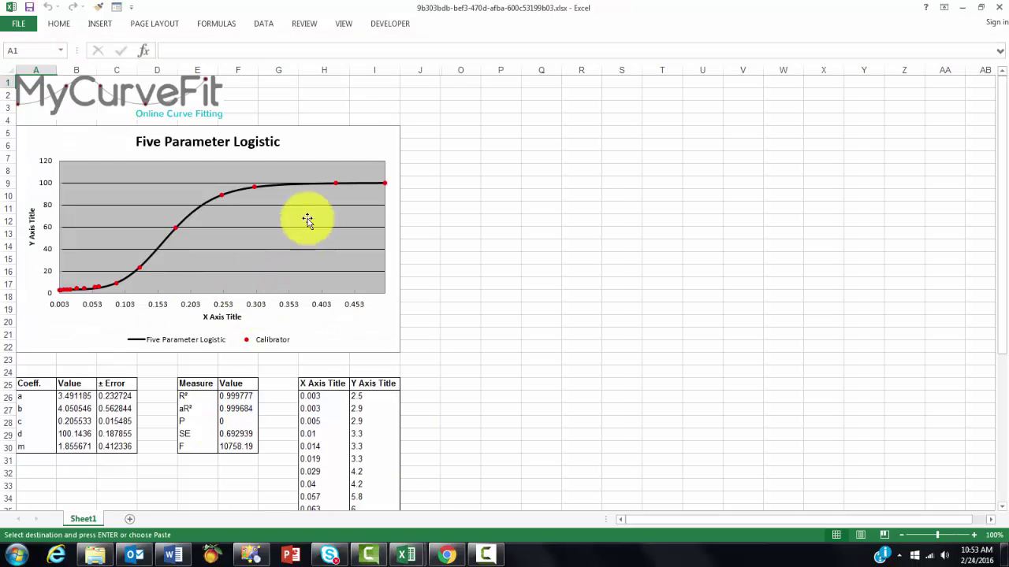
pyautogui.rightClick(299, 220)
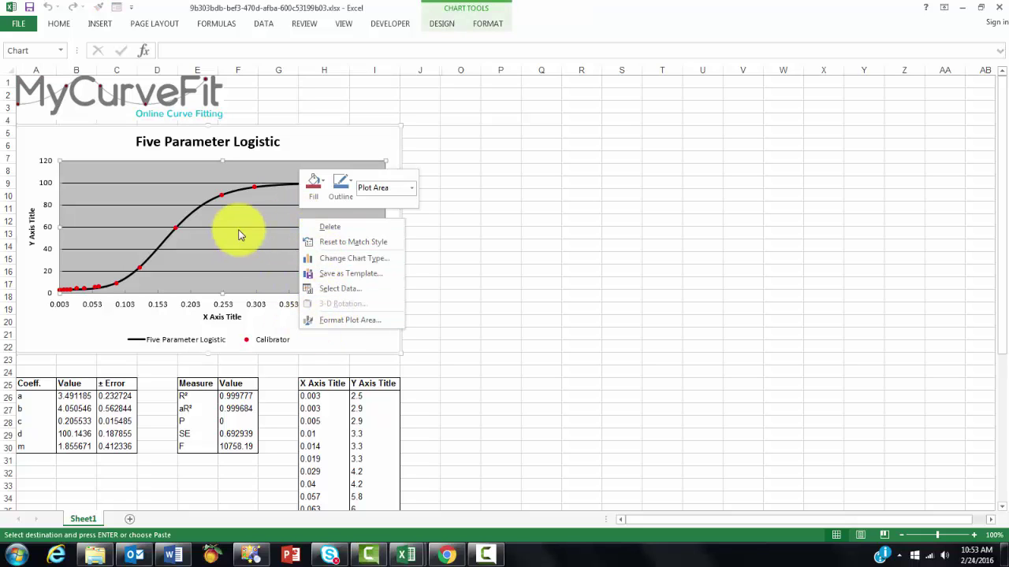
pyautogui.click(34, 396)
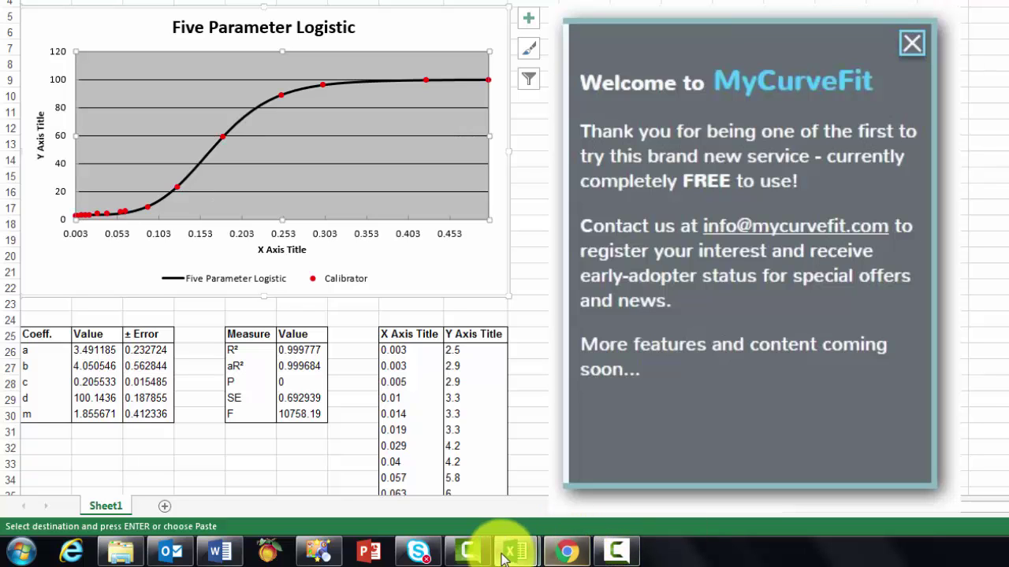
# Step: Return to the MyCurveFit page in Chrome showing the 5PL fit
pyautogui.click(566, 551)
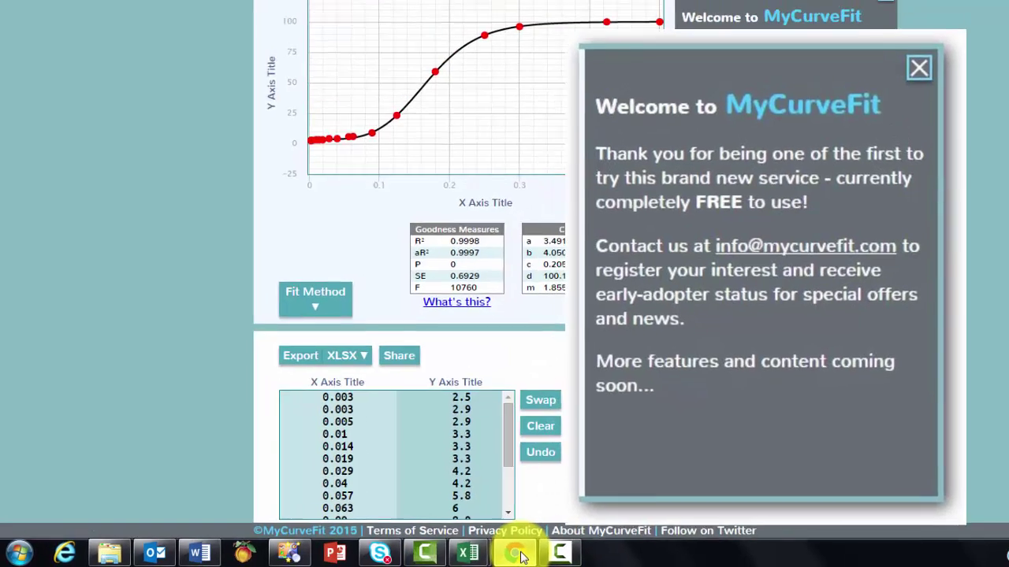